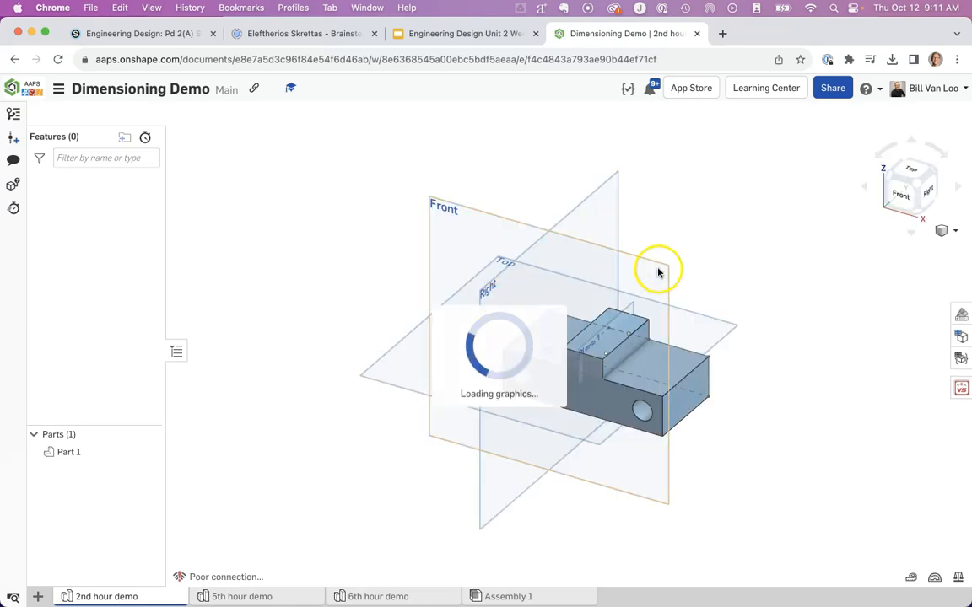
- Create a new drawing in the document from the ANSI_A_INCH.dwt template with no views
scroll(767, 324, up, 3)
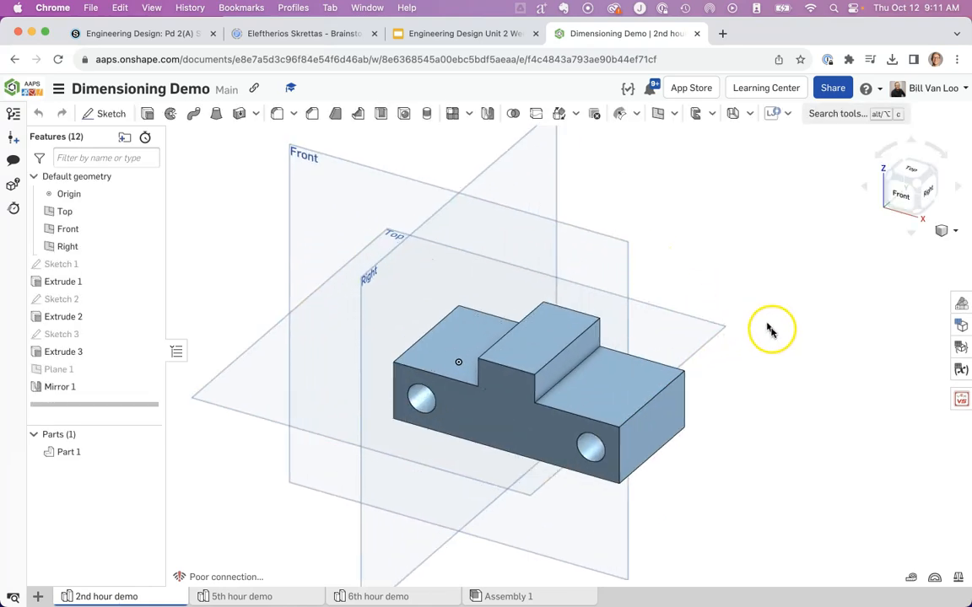
middle_drag(755, 345, 770, 286)
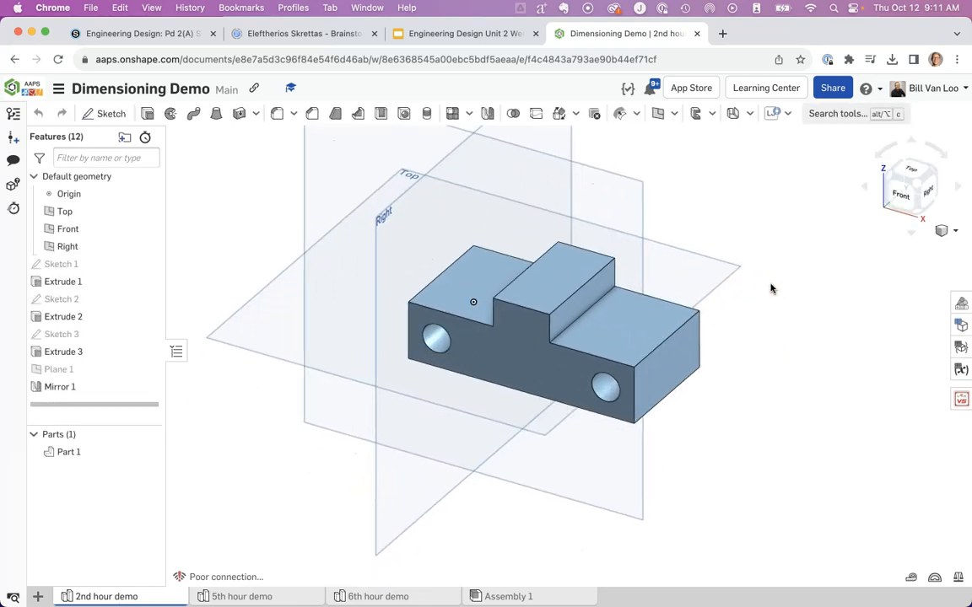
right_drag(863, 254, 813, 326)
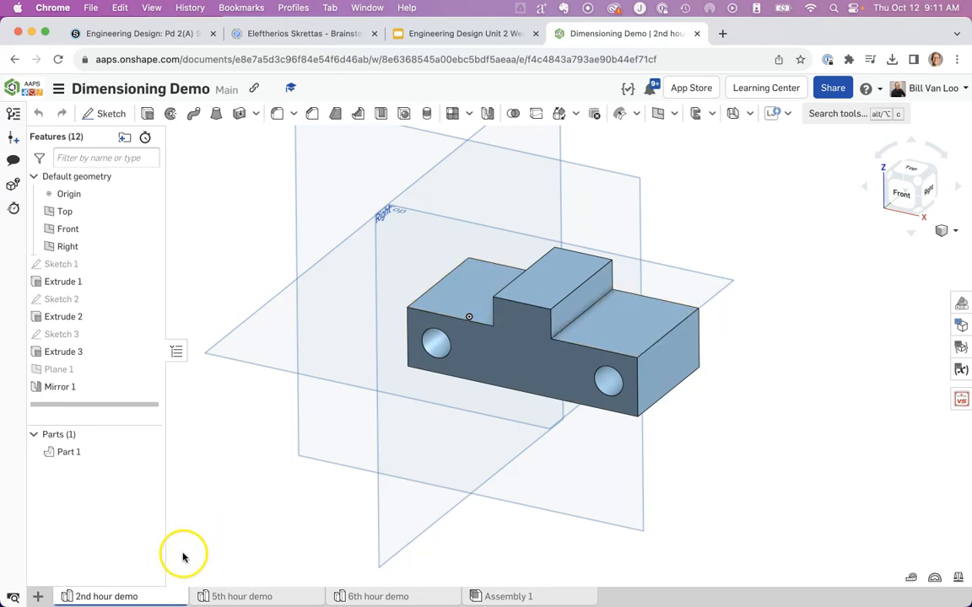
click(81, 520)
click(38, 596)
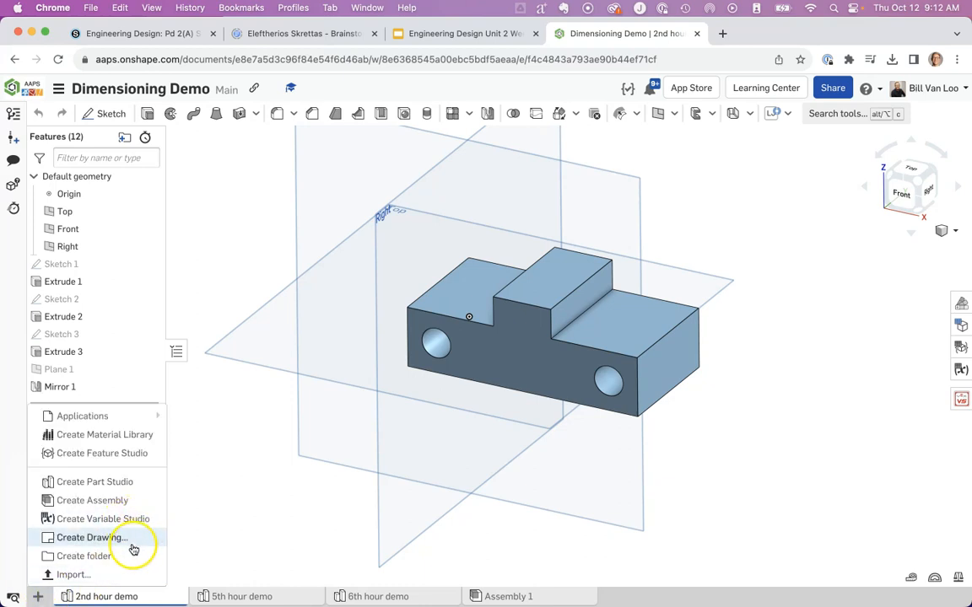
click(92, 538)
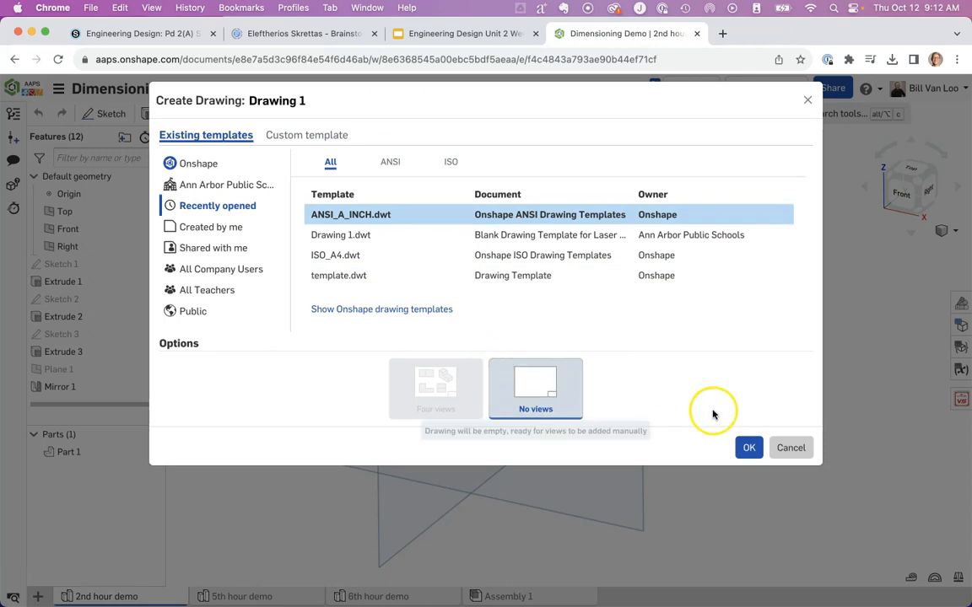
click(749, 447)
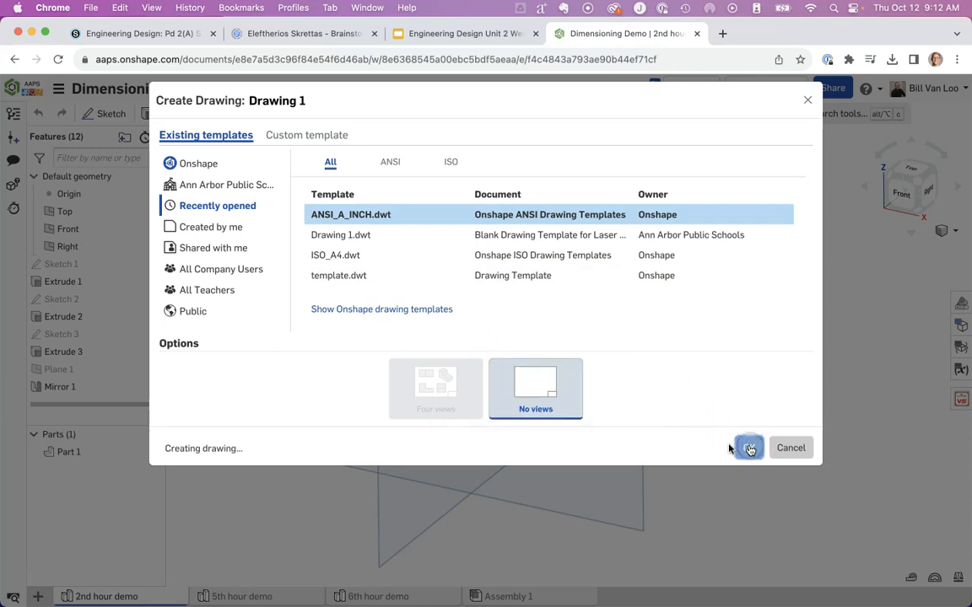
click(748, 447)
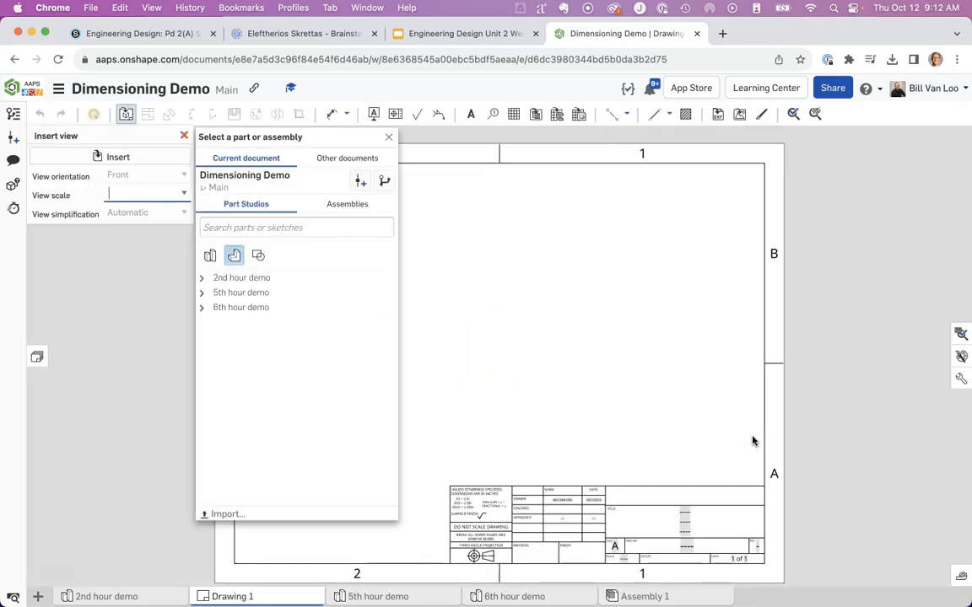
- Insert a front view of the 2nd hour demo's Part 1 at 1:2 scale in zone A2 and project the top view above it
drag(324, 134, 156, 124)
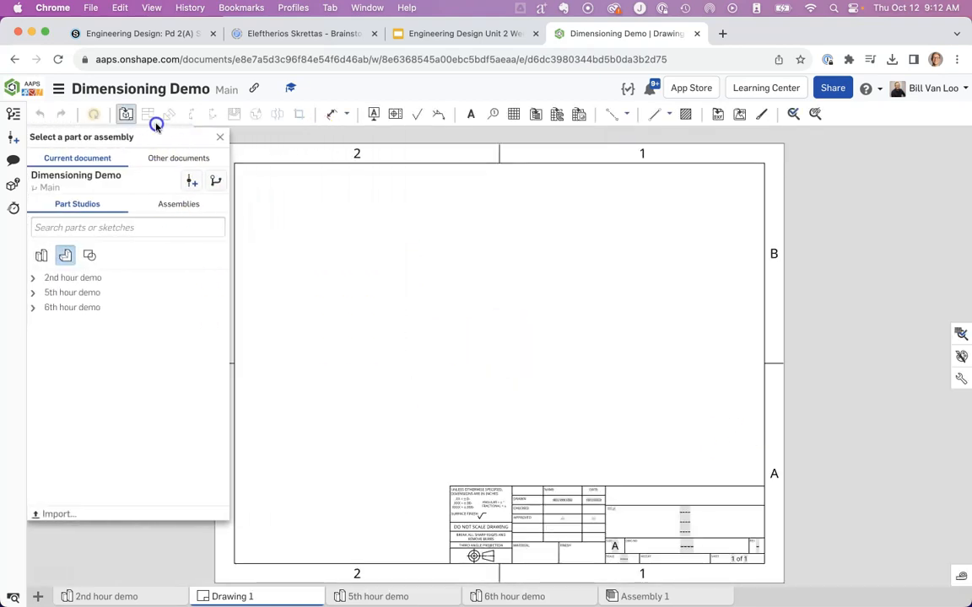
click(33, 278)
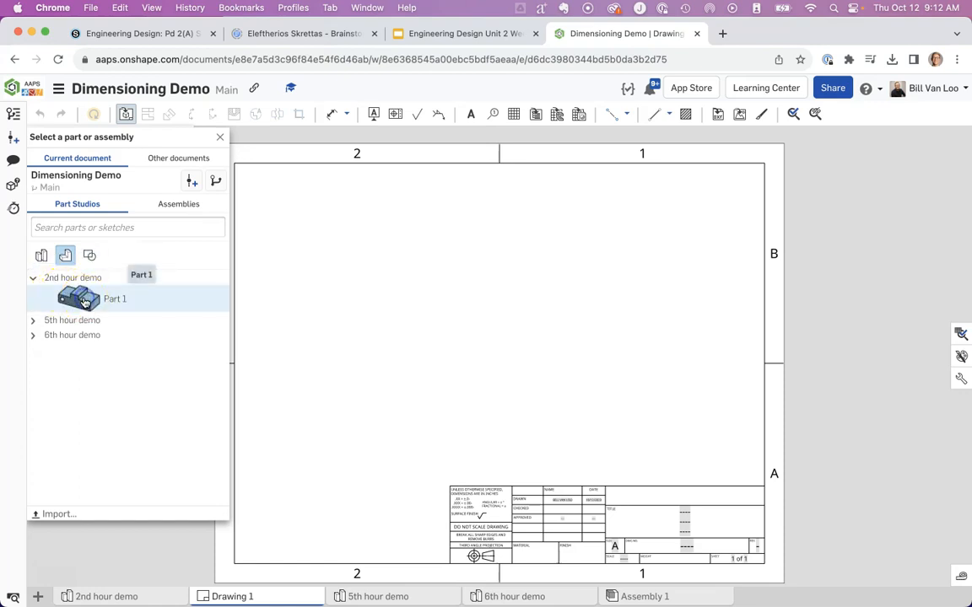
click(84, 301)
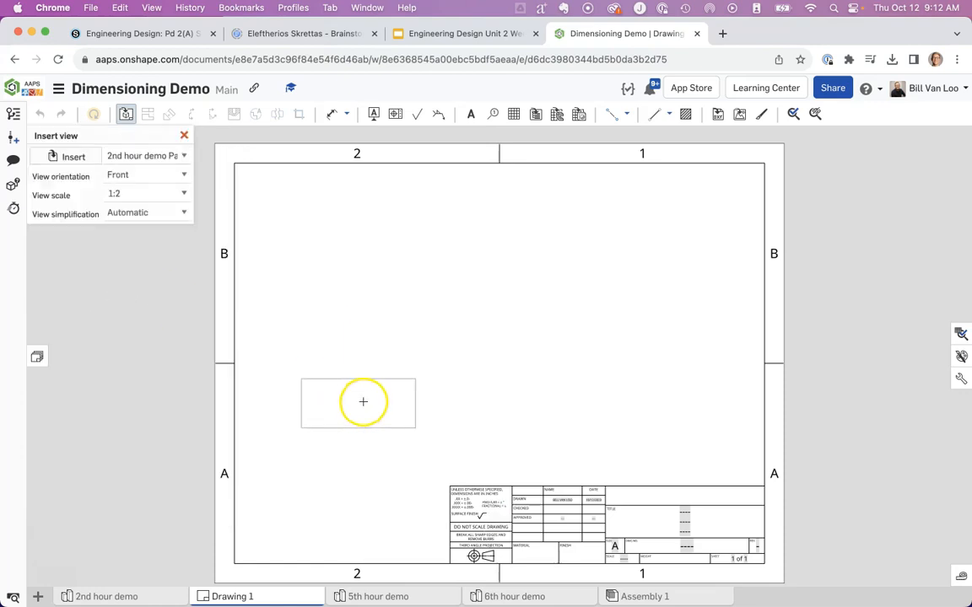
click(360, 400)
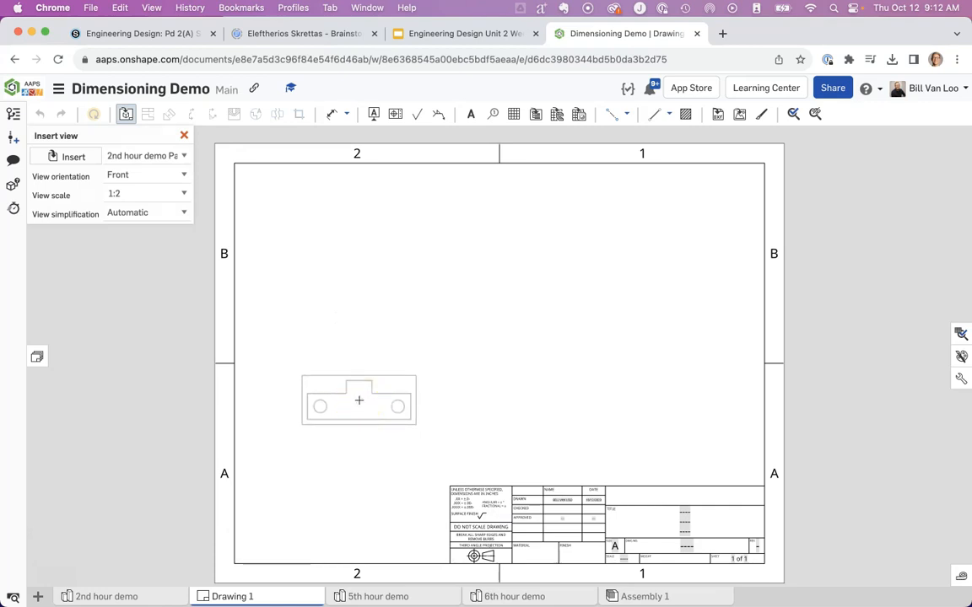
click(359, 400)
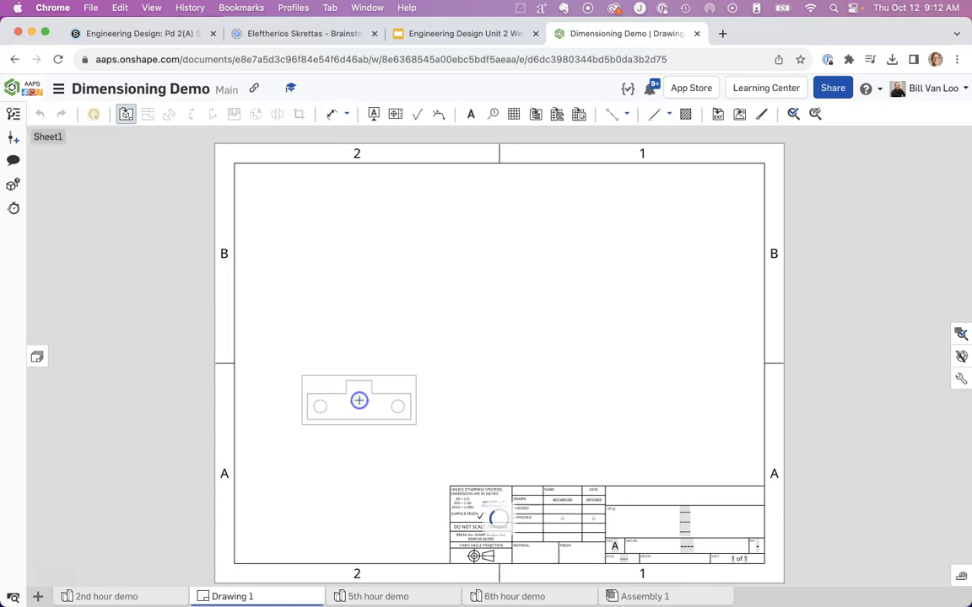
drag(359, 400, 357, 223)
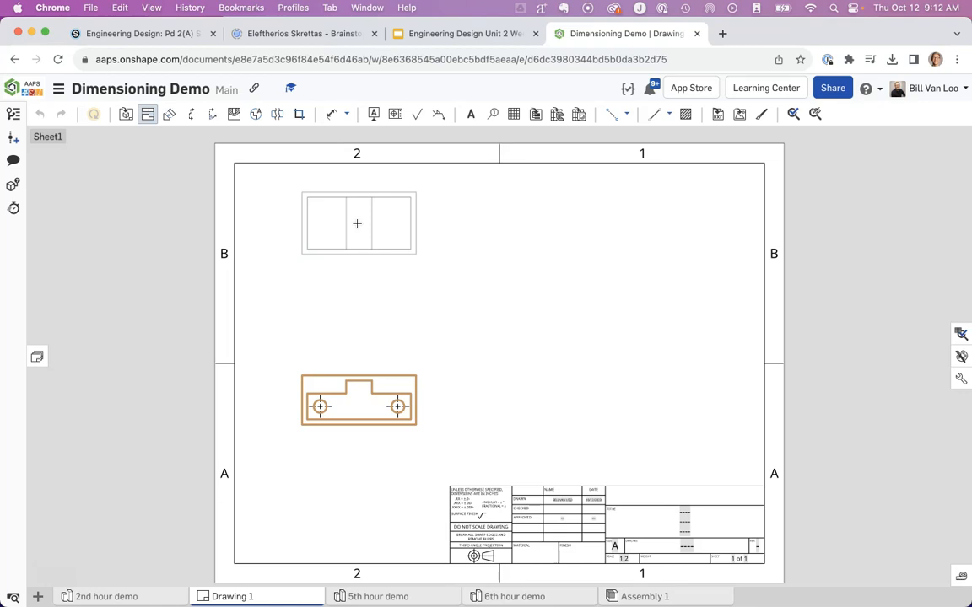
click(357, 224)
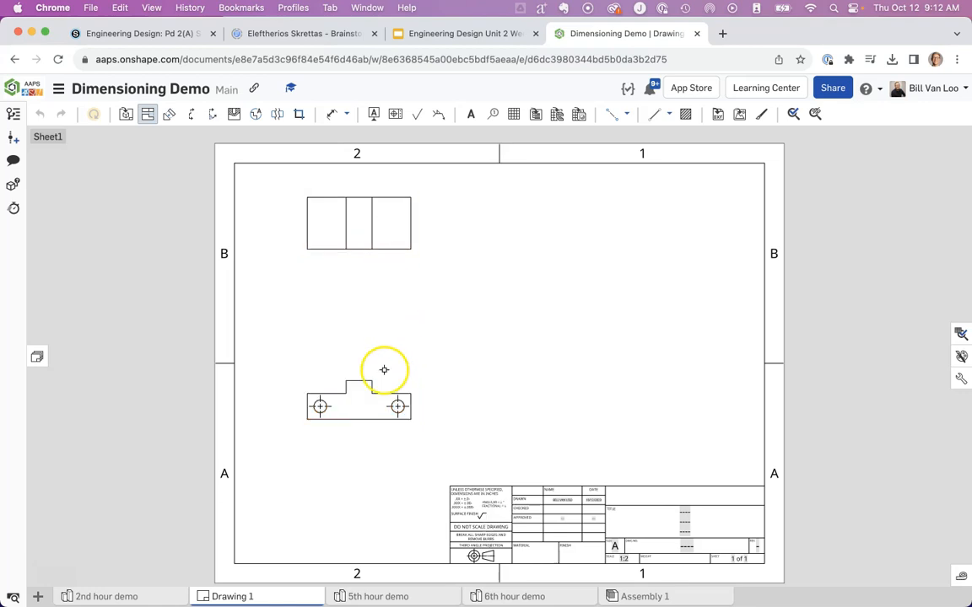
- Project a right side view and an isometric view from the front view onto the sheet
click(356, 408)
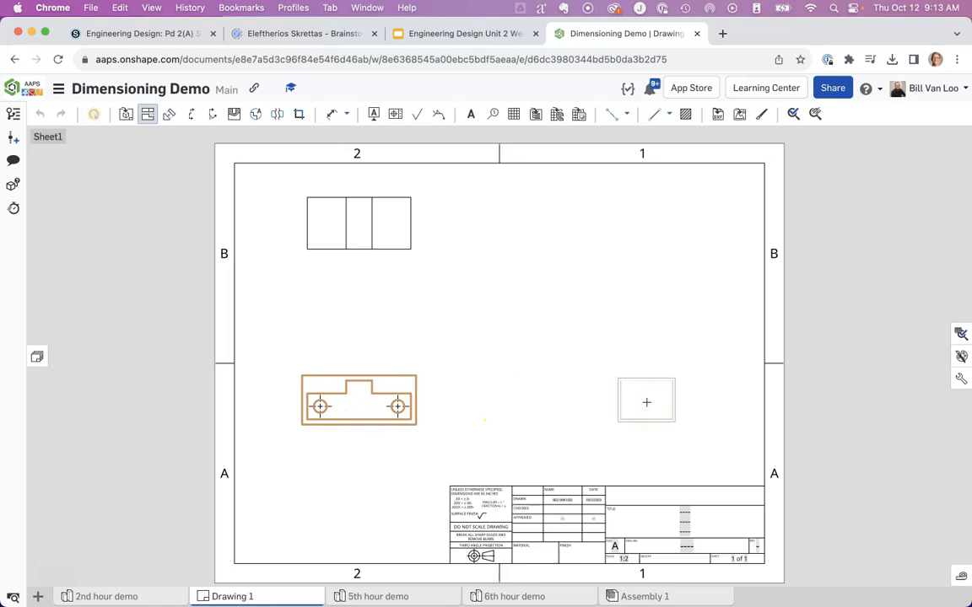
click(599, 401)
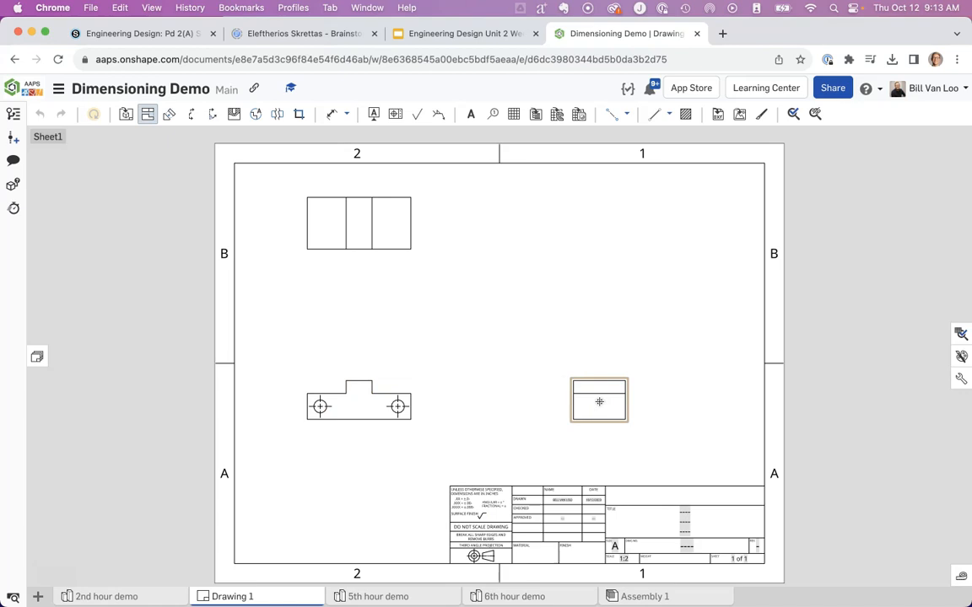
click(338, 399)
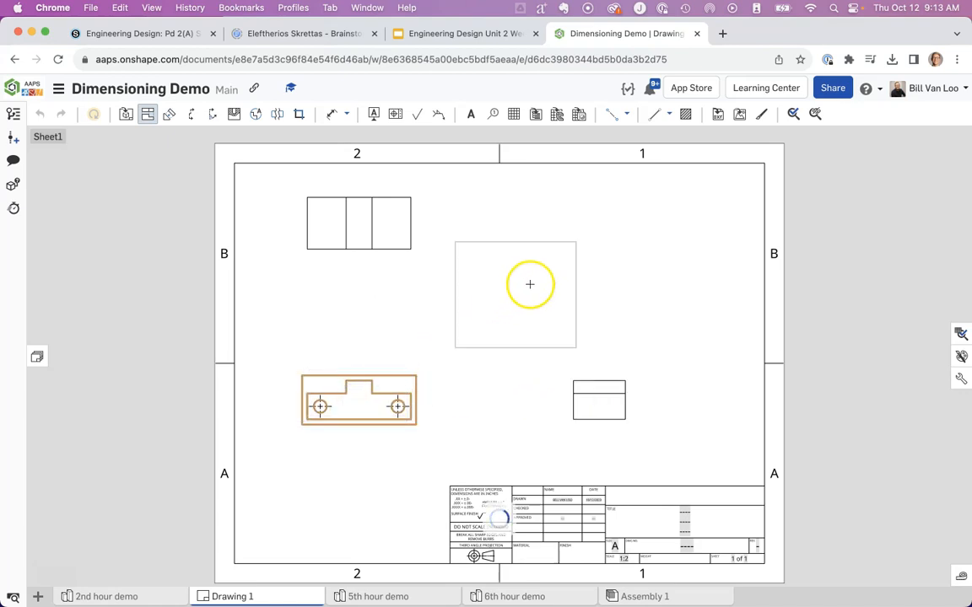
click(584, 242)
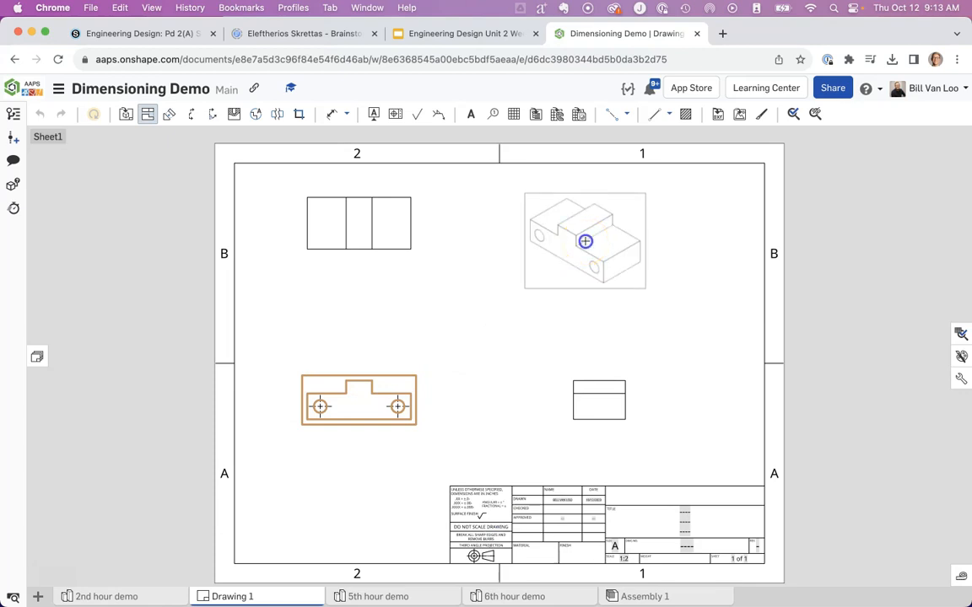
click(113, 394)
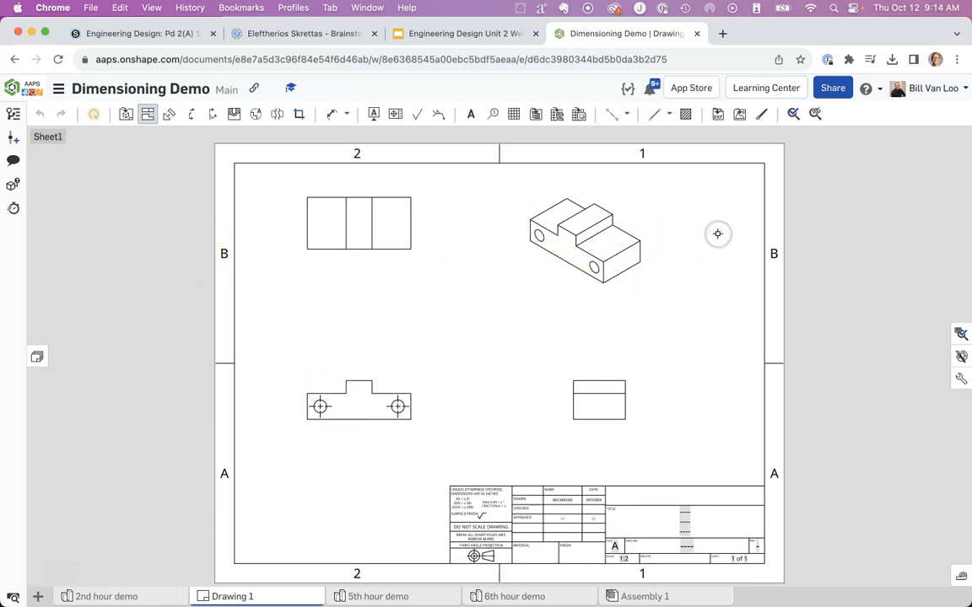
click(611, 230)
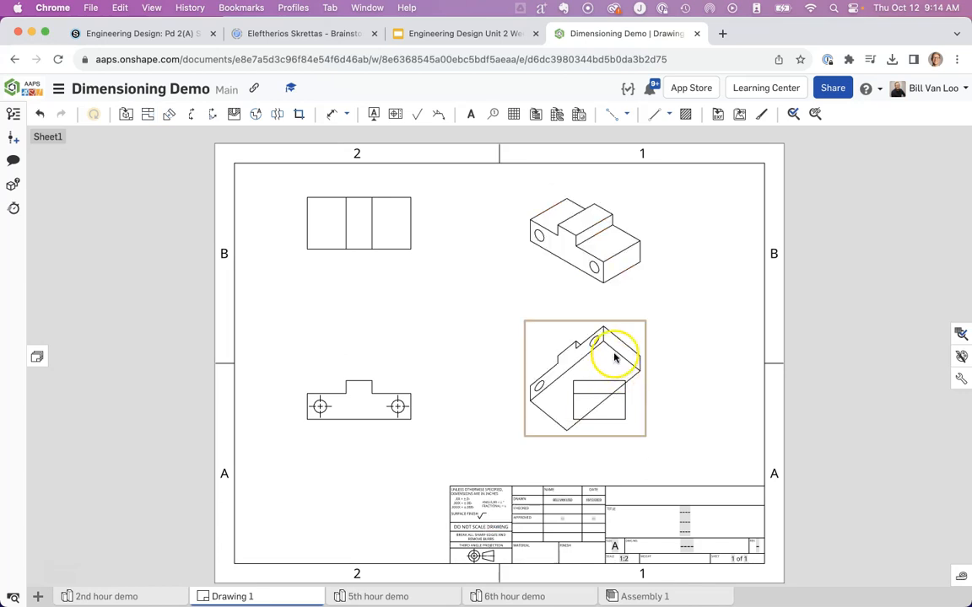
- Delete the stray projection over the right side view, the isometric view and the right side view itself
click(614, 357)
key(Delete)
click(618, 253)
key(Delete)
click(601, 406)
key(Delete)
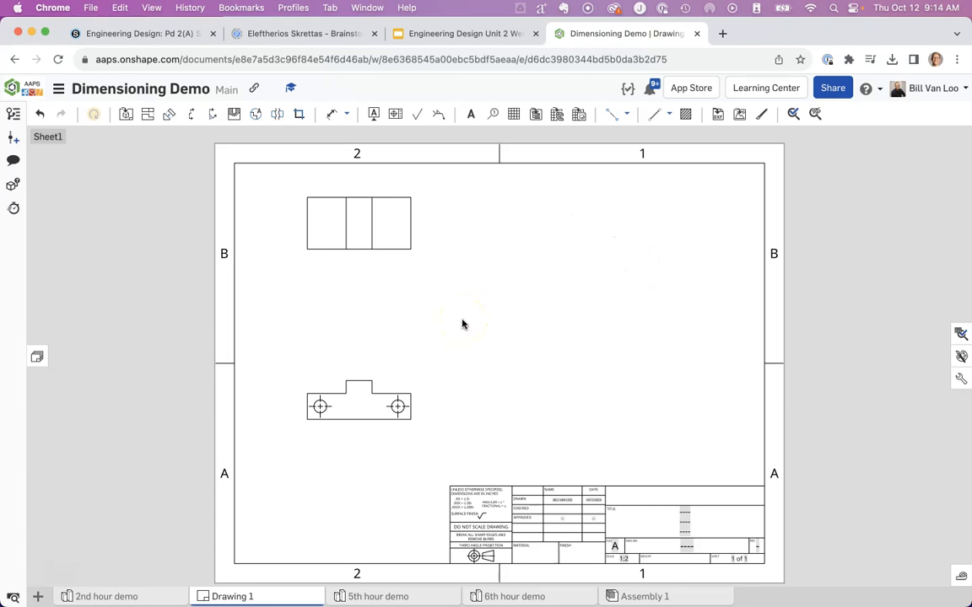
- Project a right side view level with the front view and an isometric view in zone B1, then end the projection
click(359, 399)
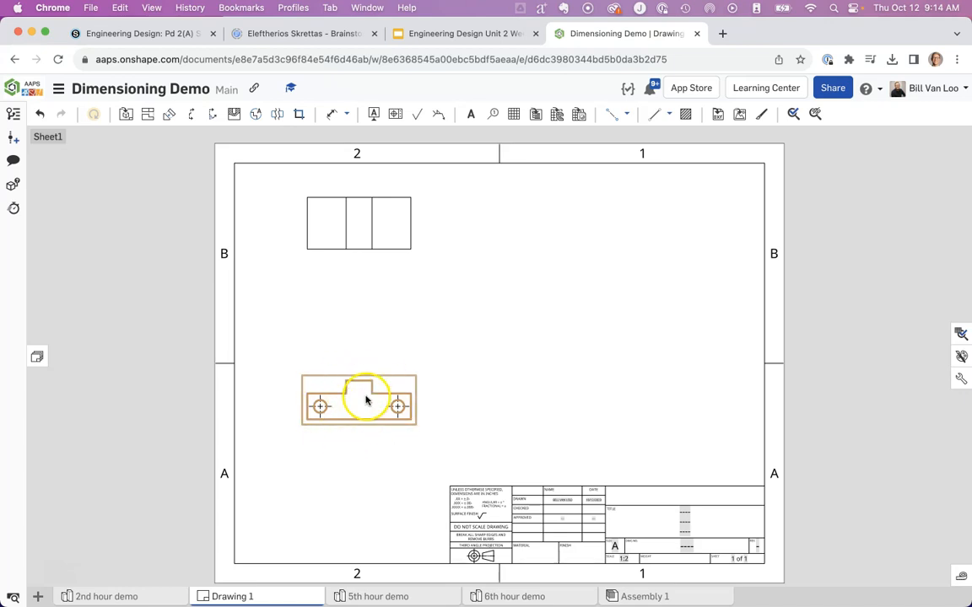
click(148, 116)
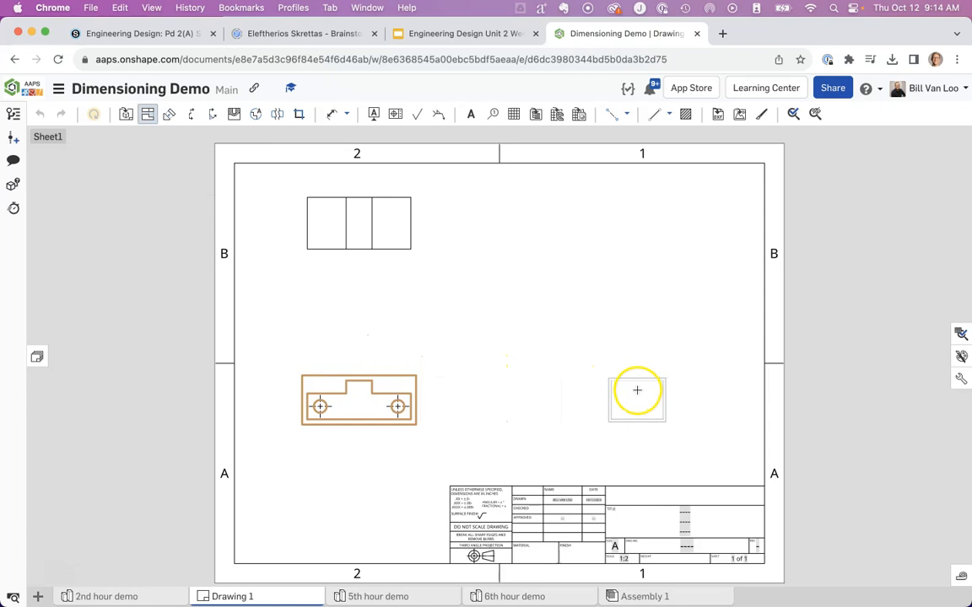
click(646, 393)
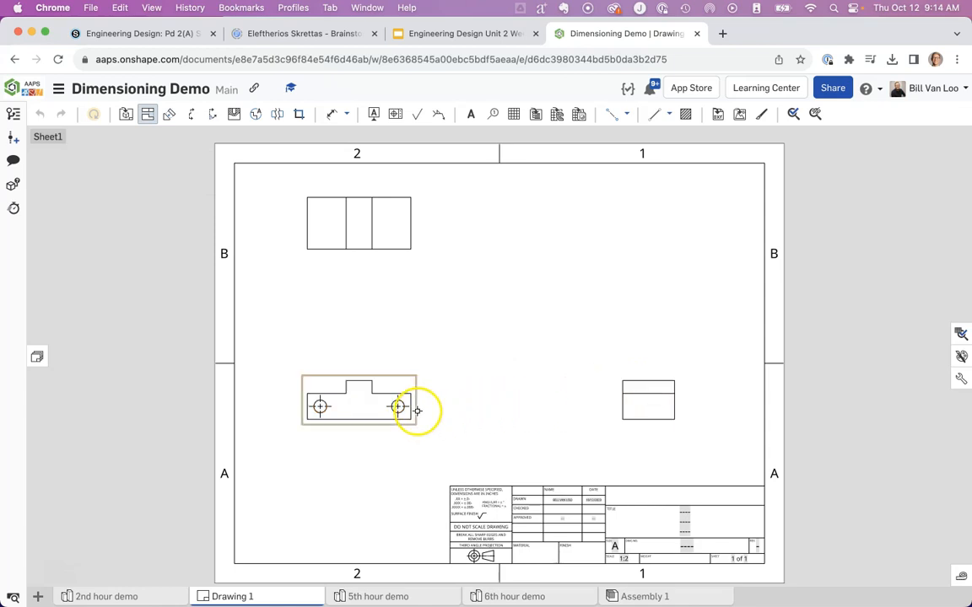
click(371, 390)
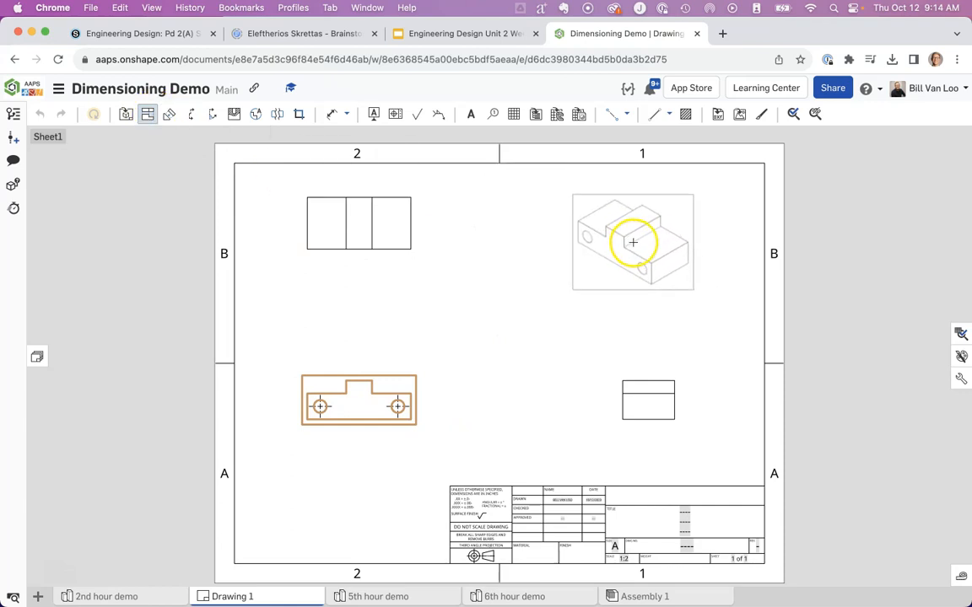
click(632, 242)
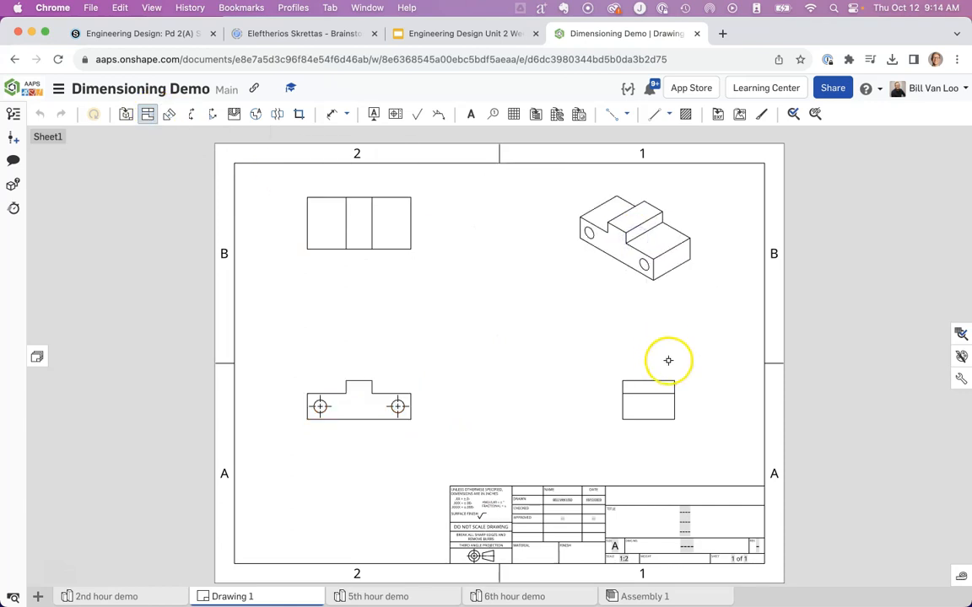
click(148, 118)
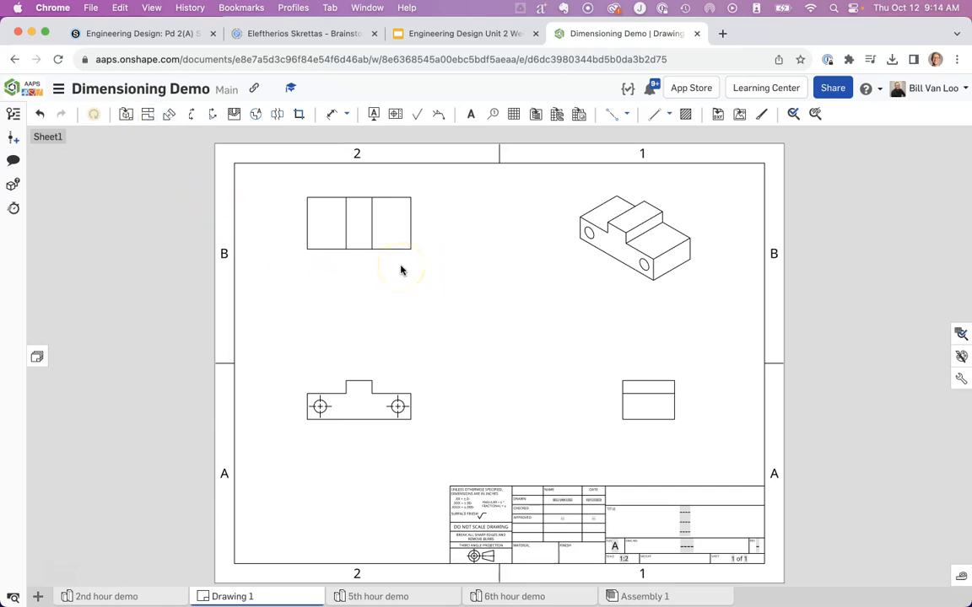
- Examine the front view's holes and raised block up close and compare them with the top view
scroll(413, 333, up, 2)
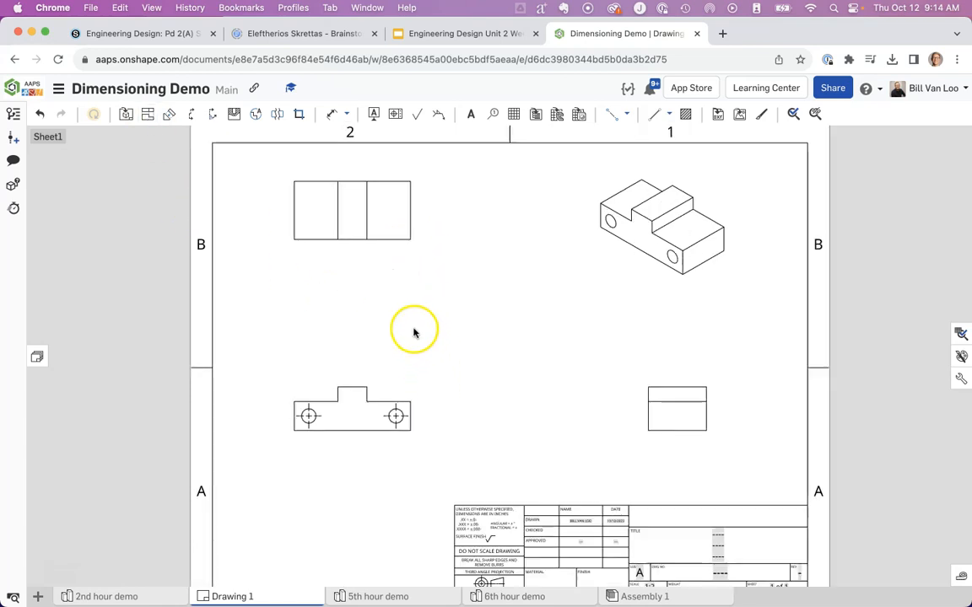
scroll(422, 336, up, 3)
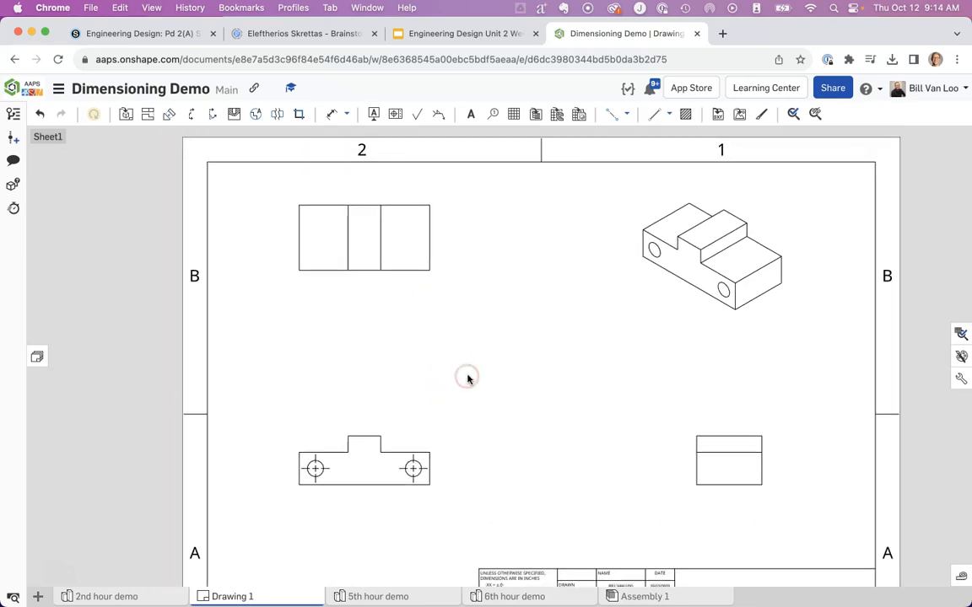
click(475, 375)
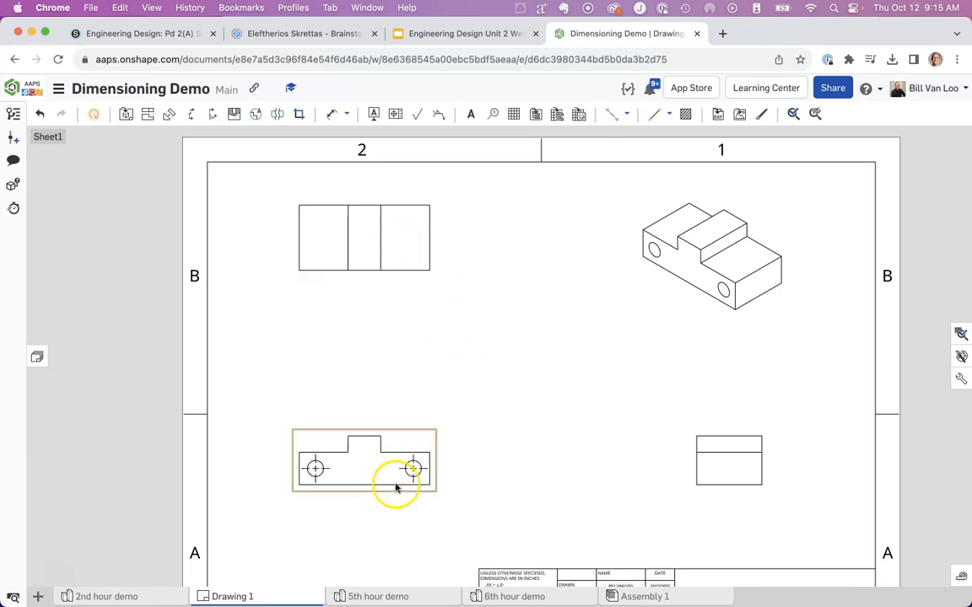
scroll(306, 483, up, 5)
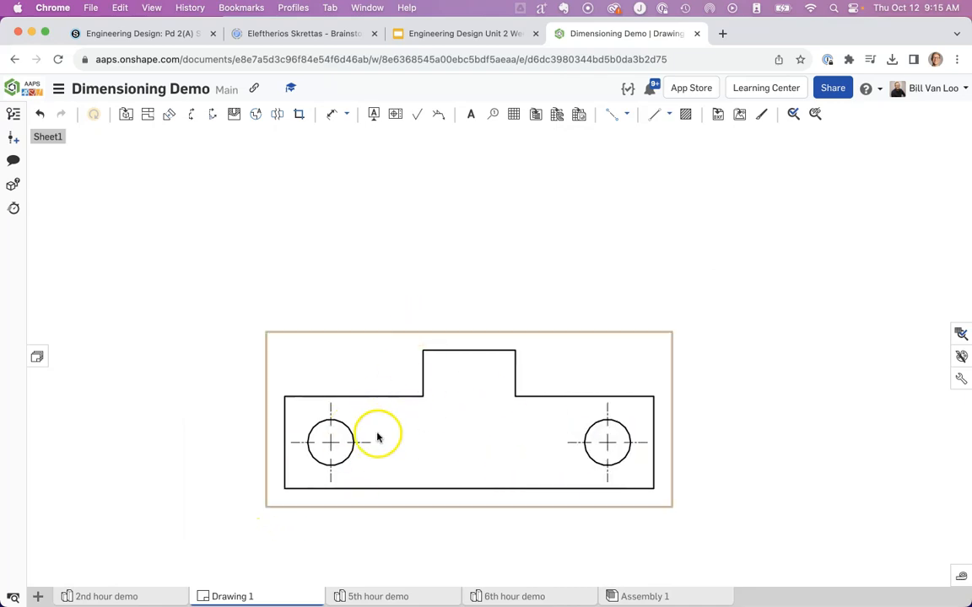
scroll(679, 267, down, 3)
right_drag(679, 266, 612, 411)
right_drag(587, 346, 482, 371)
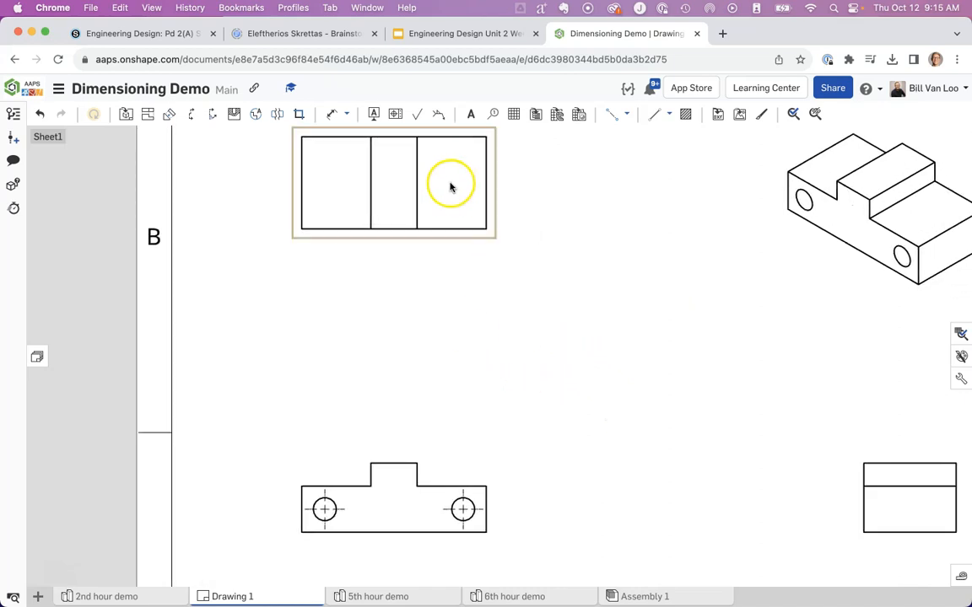
scroll(450, 187, down, 2)
right_drag(624, 340, 529, 366)
- Show hidden lines in both the top view and the right side view
click(405, 189)
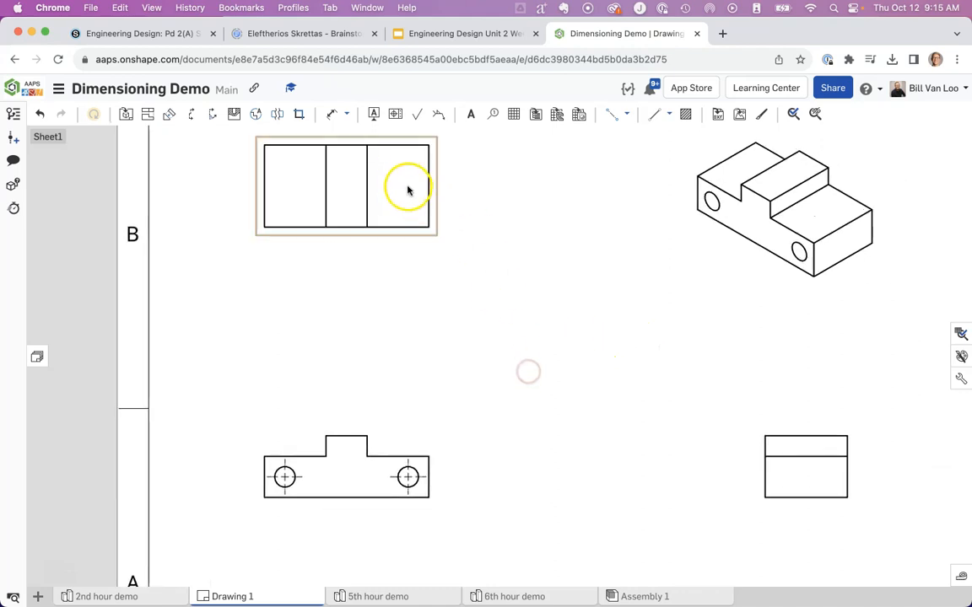
right_click(399, 187)
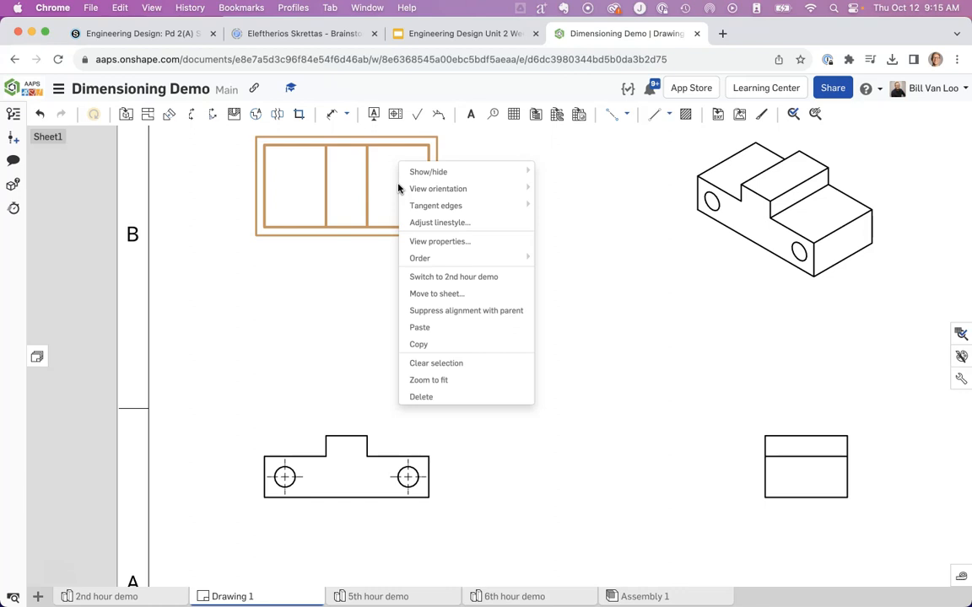
click(443, 175)
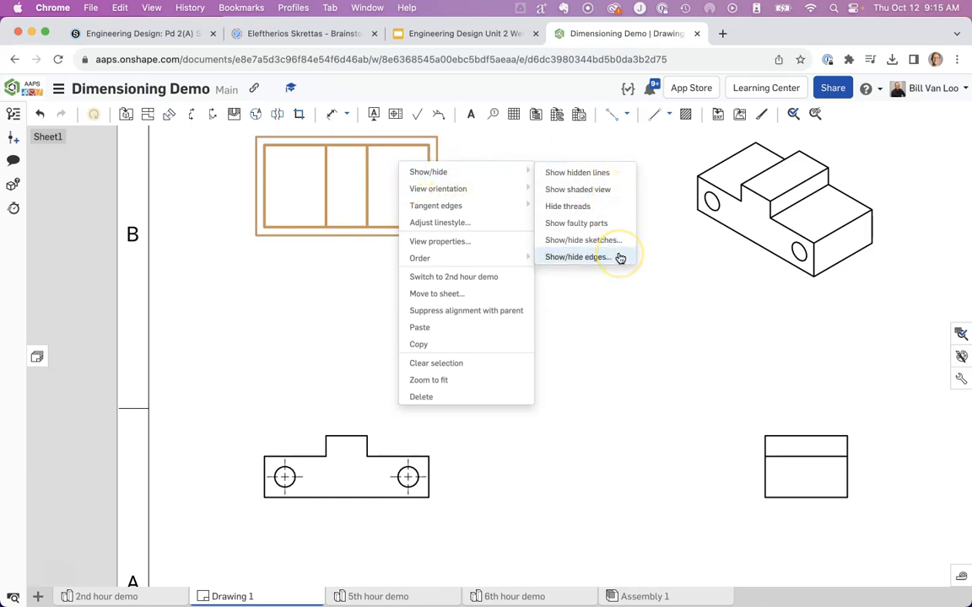
click(590, 178)
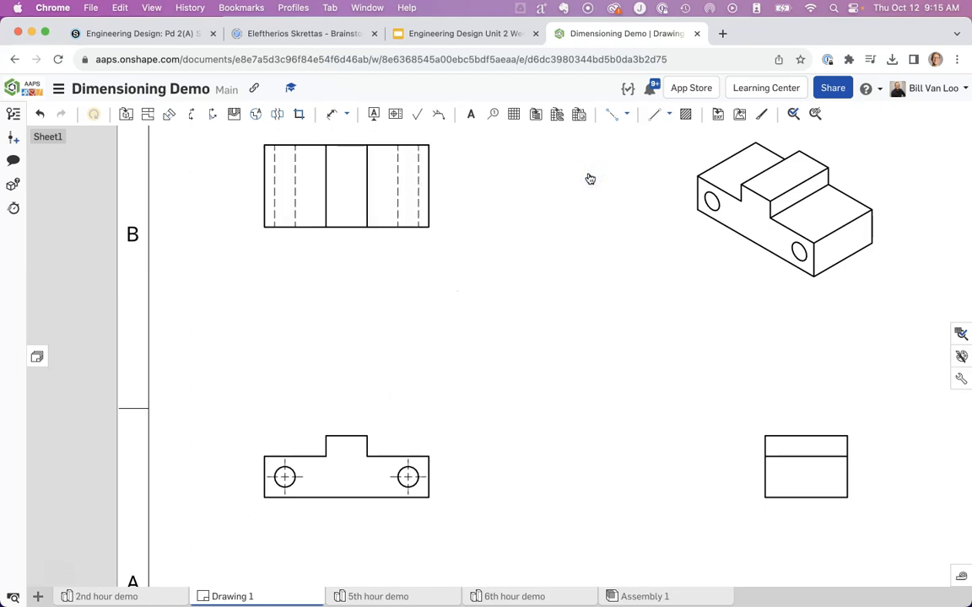
right_click(800, 451)
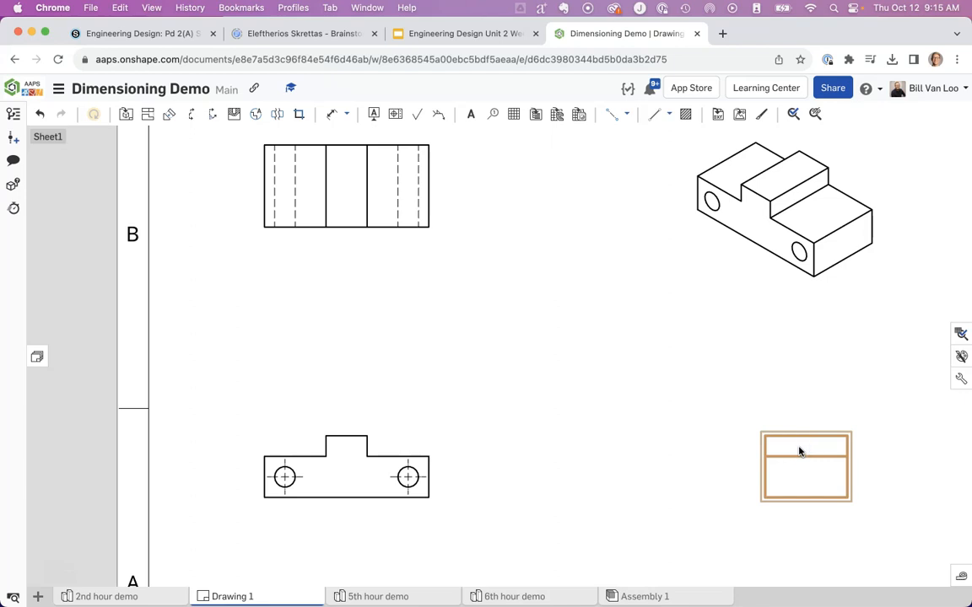
click(829, 191)
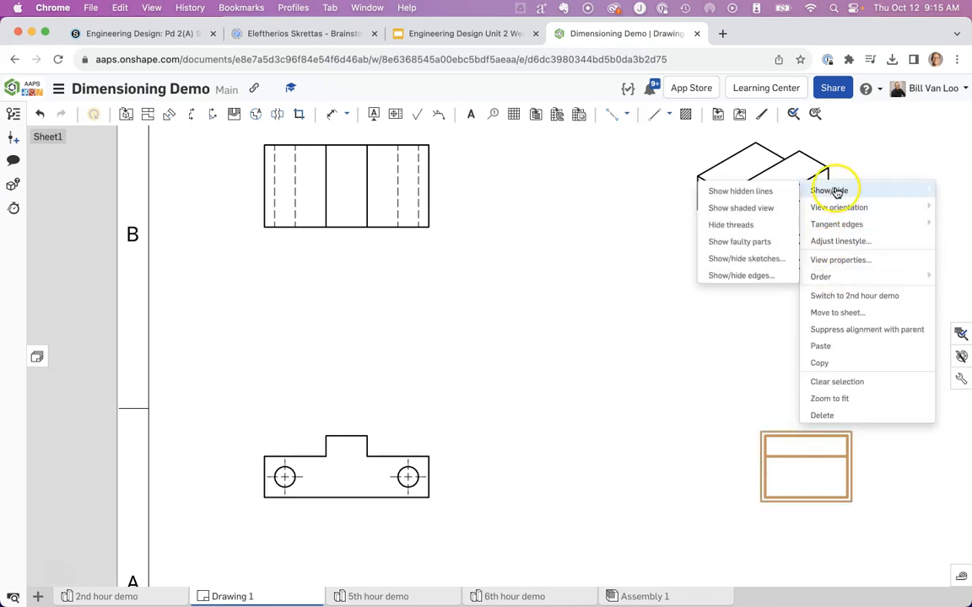
click(782, 193)
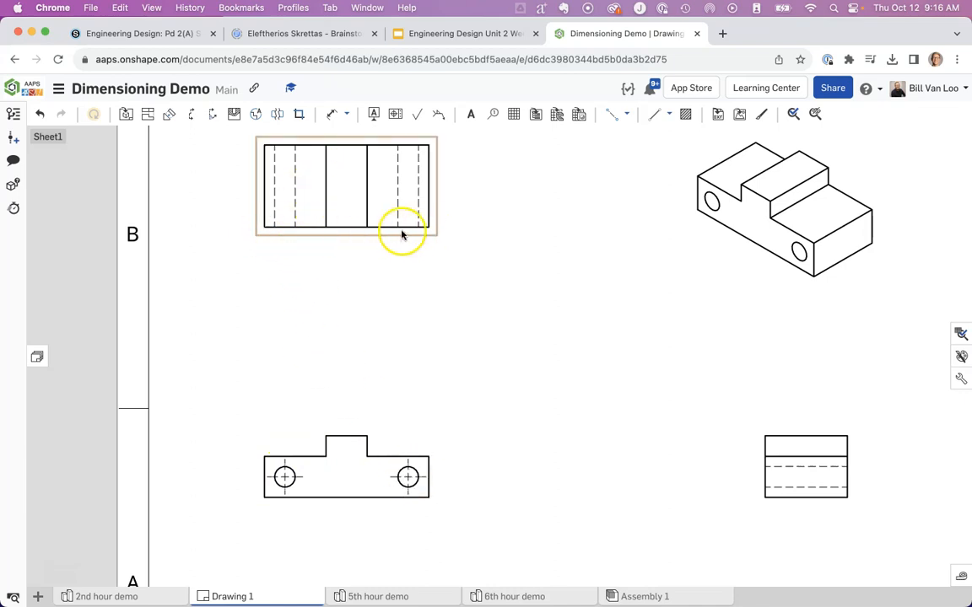
- Dimension the overall length of the part in the top view, placing the dimension well below the view
click(328, 116)
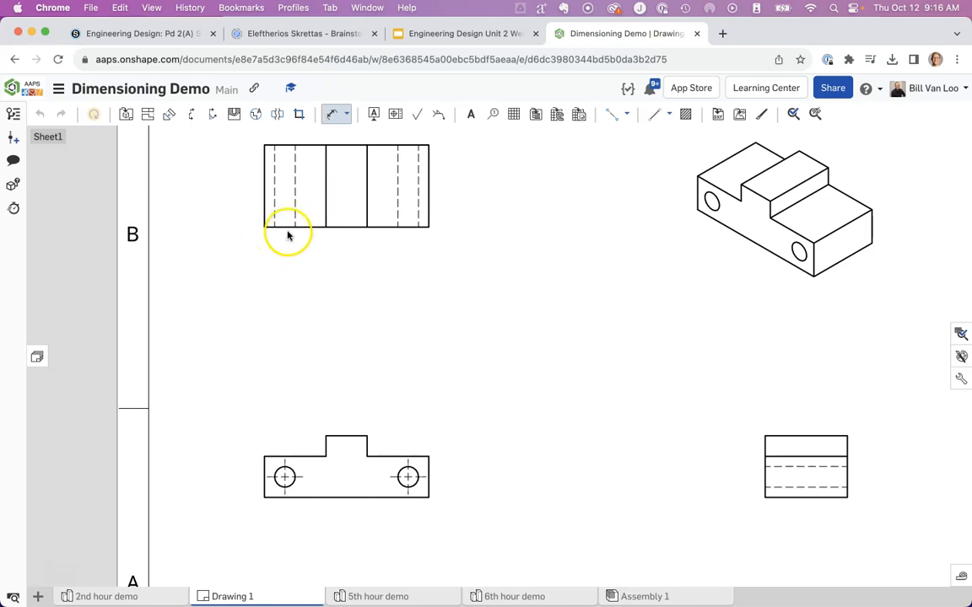
scroll(312, 252, up, 1)
mouse_move(304, 298)
middle_down()
mouse_move(309, 341)
mouse_move(333, 384)
middle_up()
scroll(304, 285, up, 3)
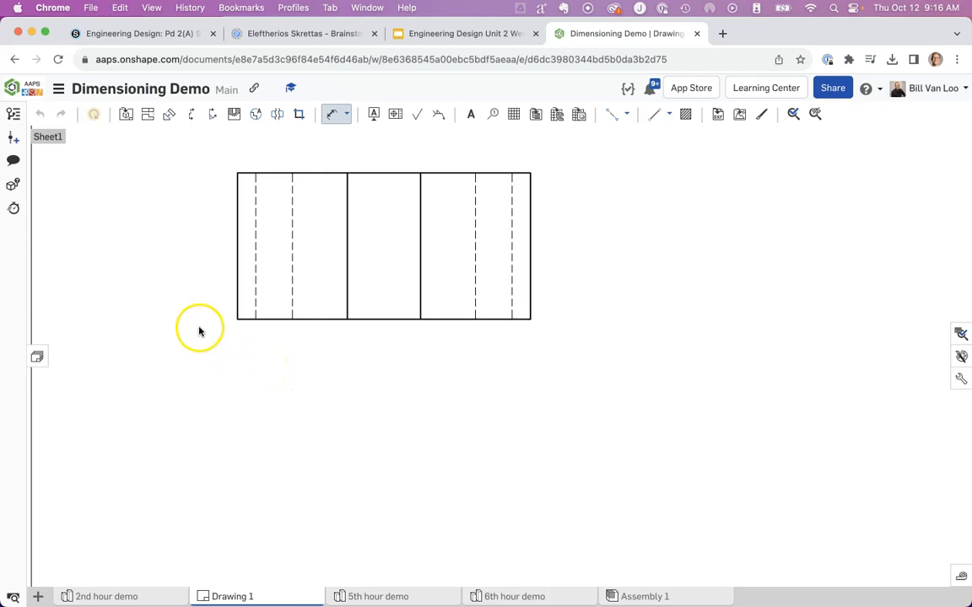
click(238, 318)
click(531, 318)
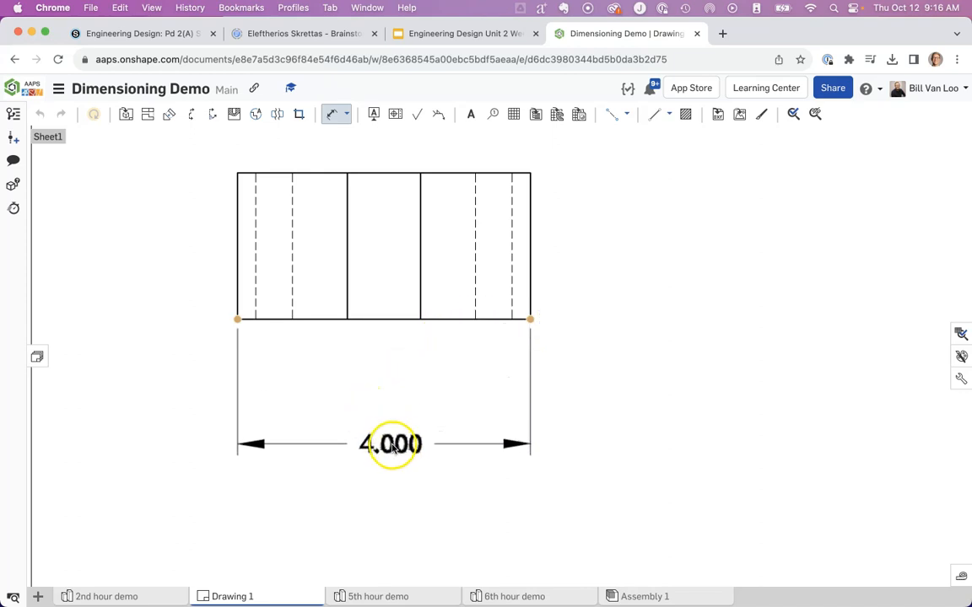
click(391, 450)
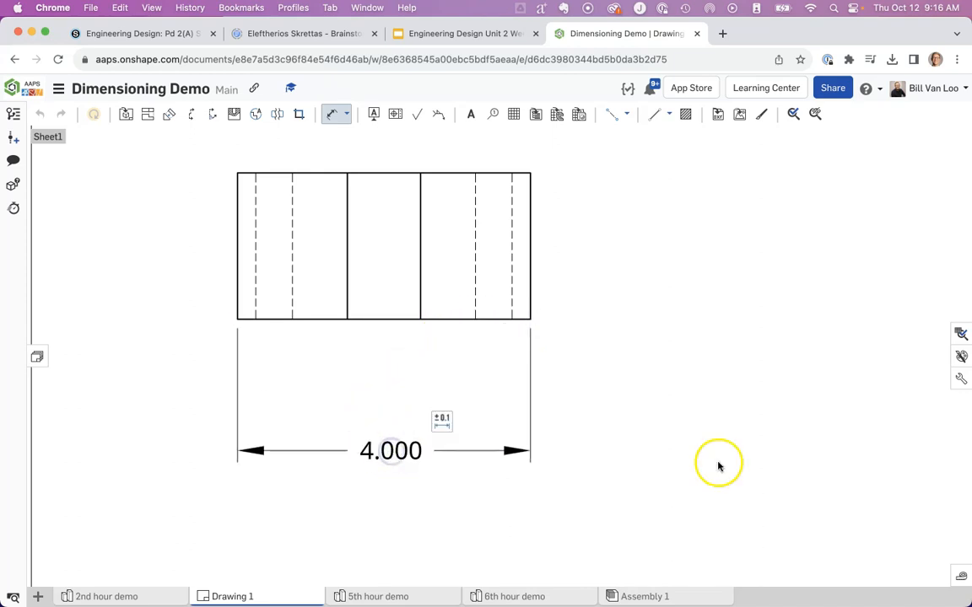
- Dimension the left section's lower edge in the top view, placing it between the view and the overall length dimension
scroll(733, 459, down, 5)
middle_drag(787, 472, 776, 456)
drag(594, 335, 584, 294)
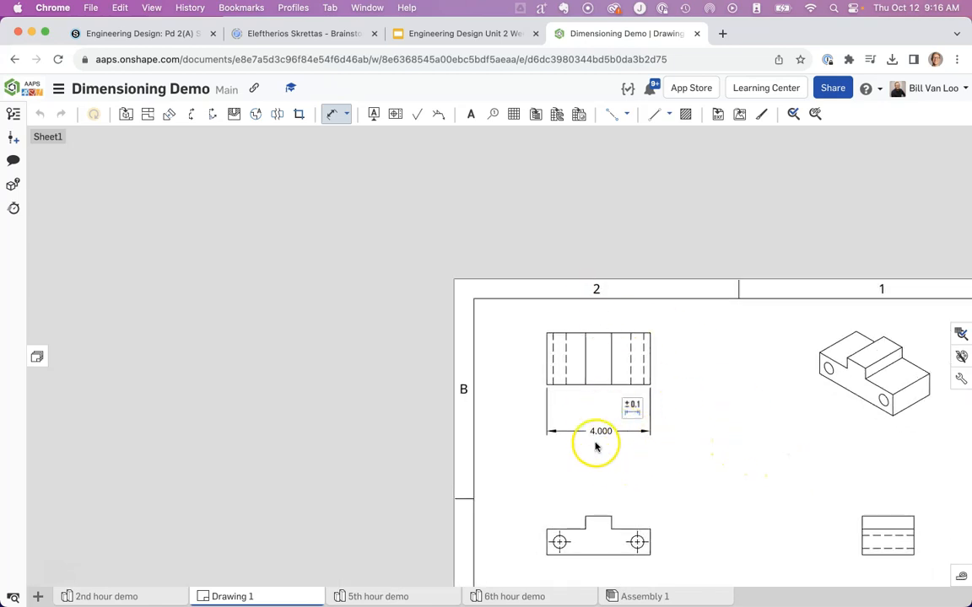
scroll(725, 462, up, 5)
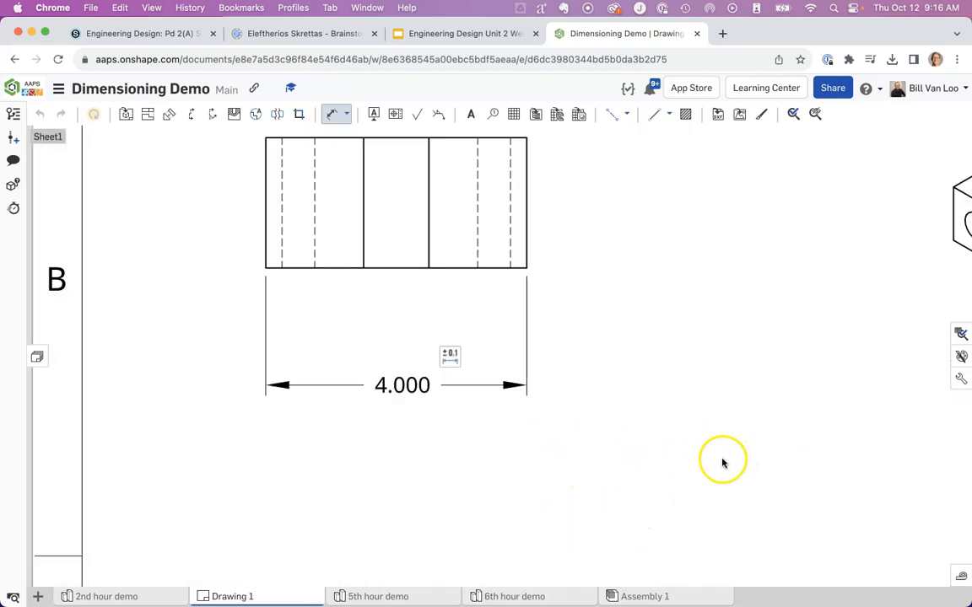
scroll(646, 393, up, 1)
middle_drag(653, 414, 698, 516)
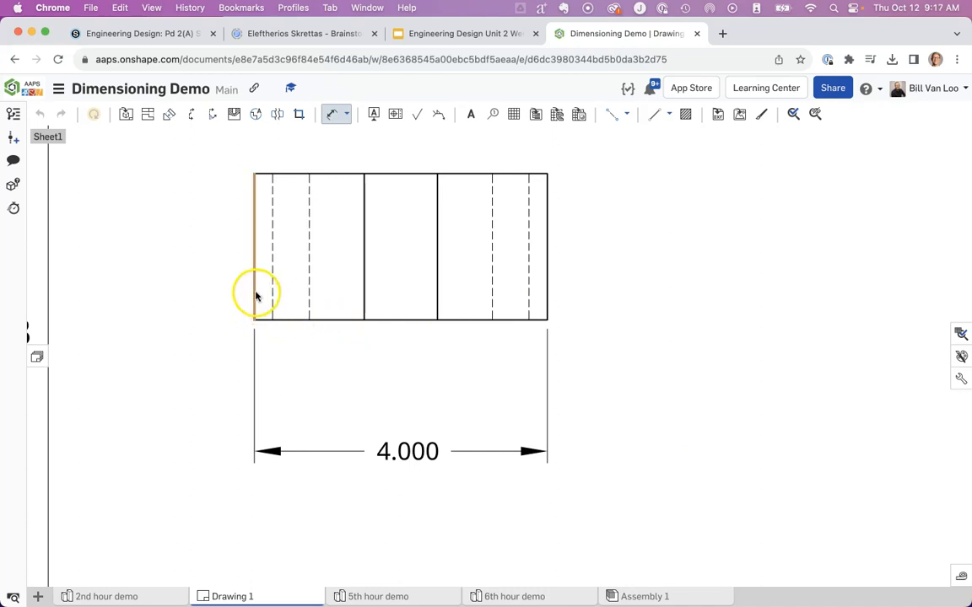
scroll(363, 362, down, 3)
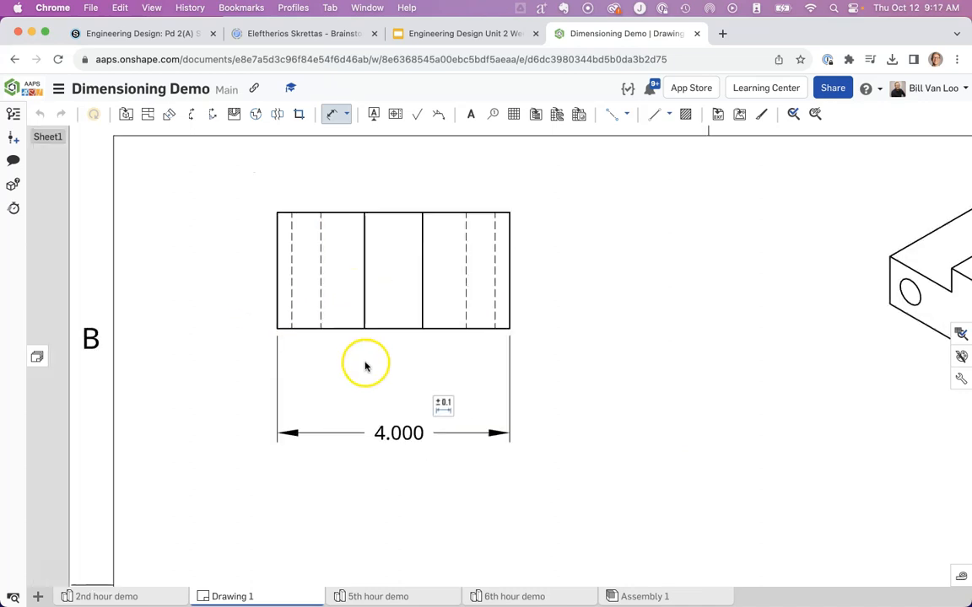
middle_drag(562, 493, 531, 385)
scroll(531, 384, down, 1)
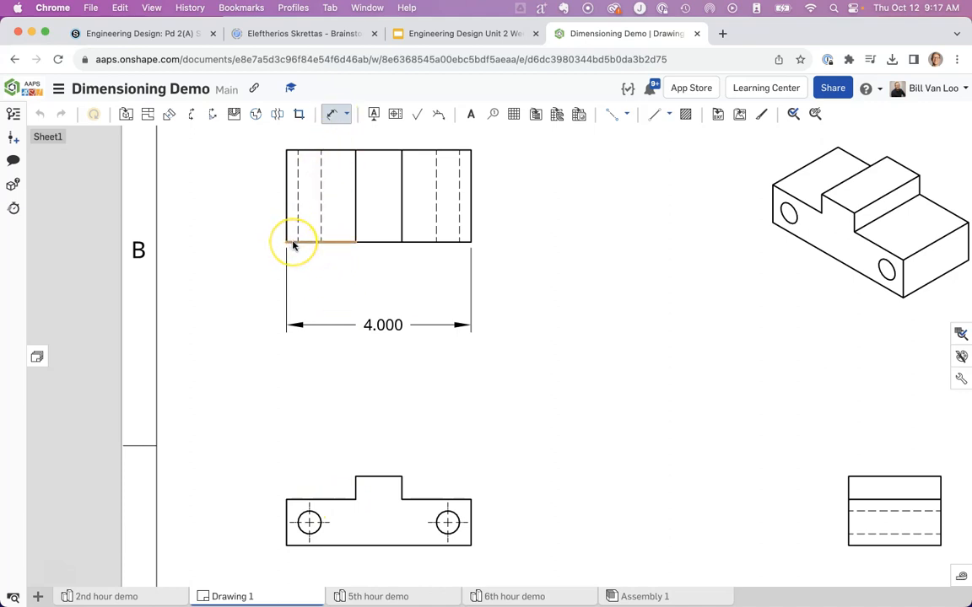
drag(293, 242, 323, 285)
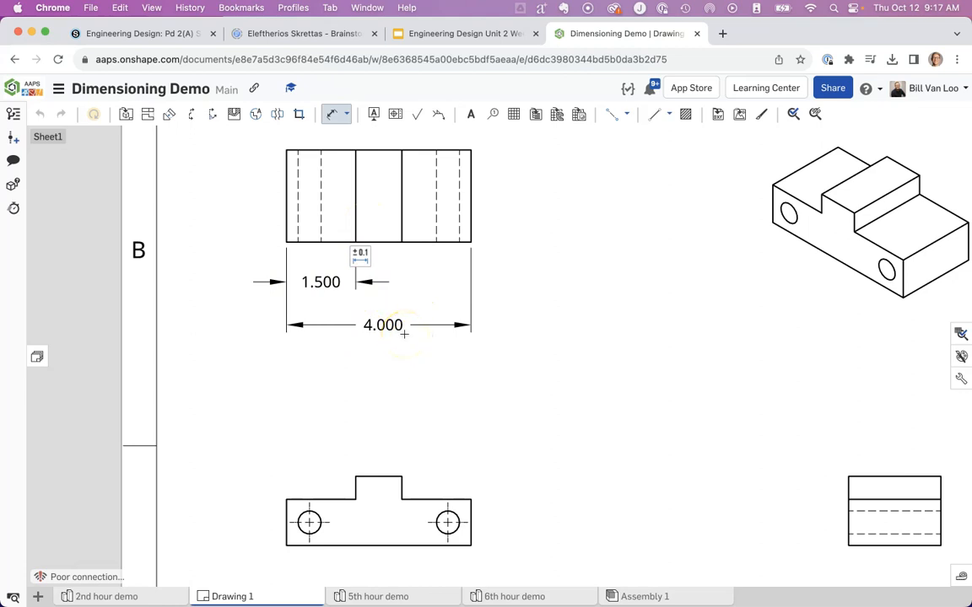
- Dimension the right section's lower edge in the top view, aligned in line with the left section's dimension
click(426, 243)
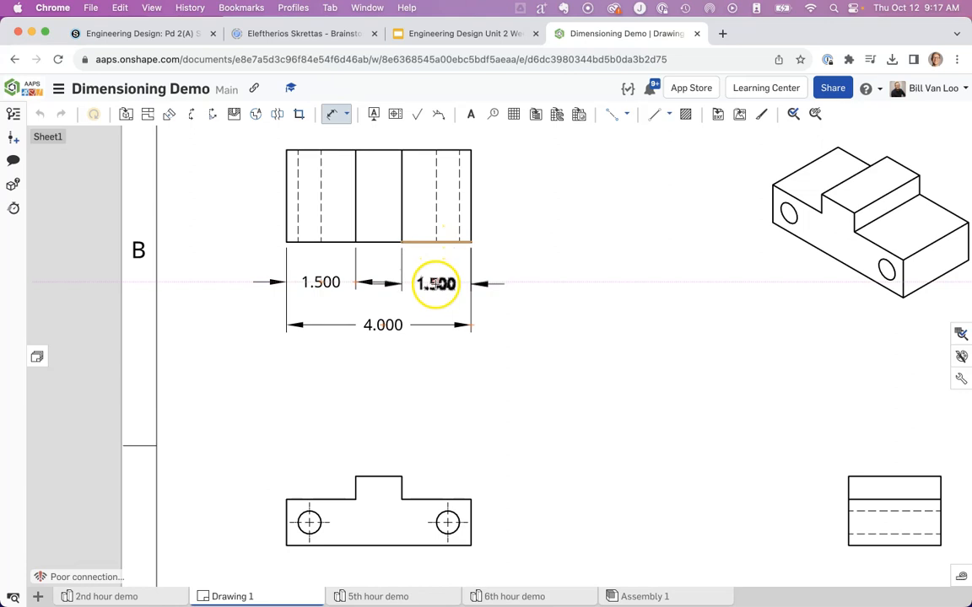
scroll(436, 283, up, 4)
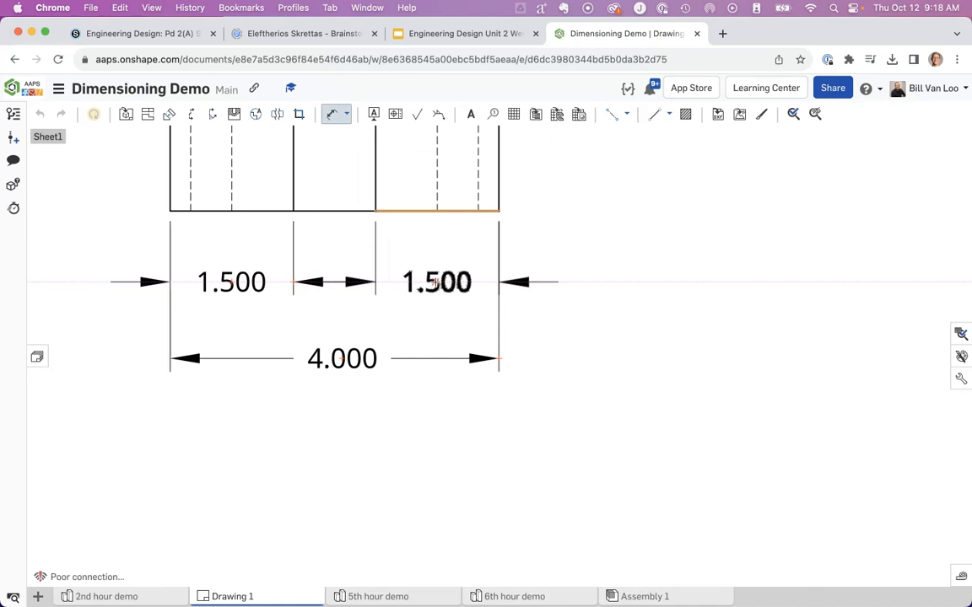
drag(436, 283, 432, 251)
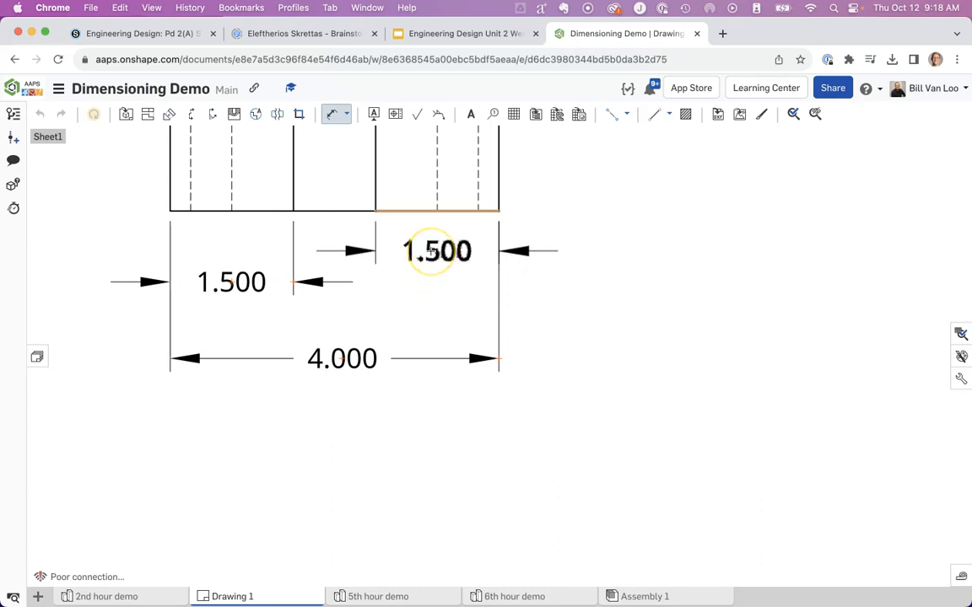
drag(432, 251, 435, 282)
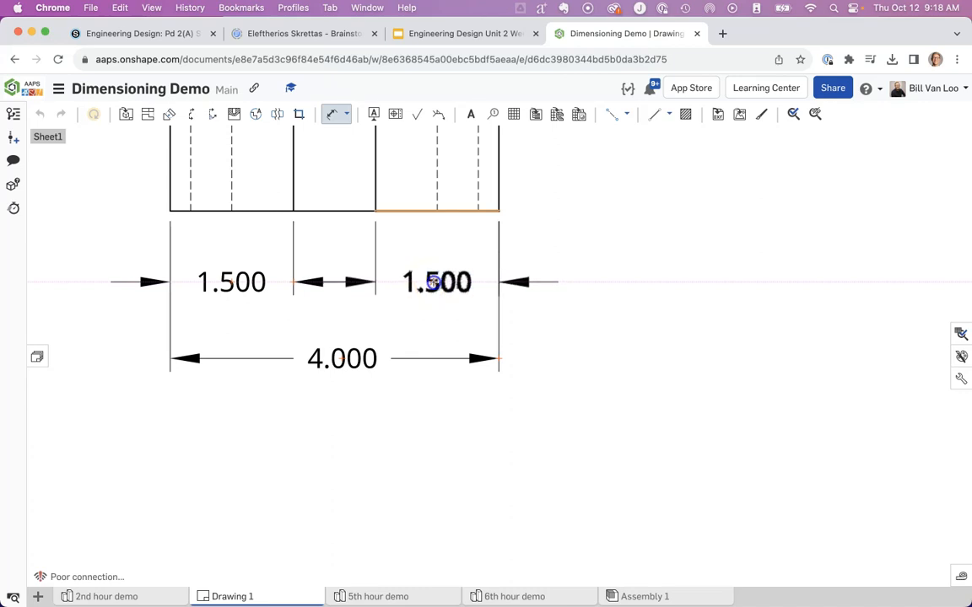
drag(432, 282, 431, 283)
- Add a diameter dimension to the right hole in the front view, with its leader ending outside the part's upper right corner
scroll(687, 371, down, 5)
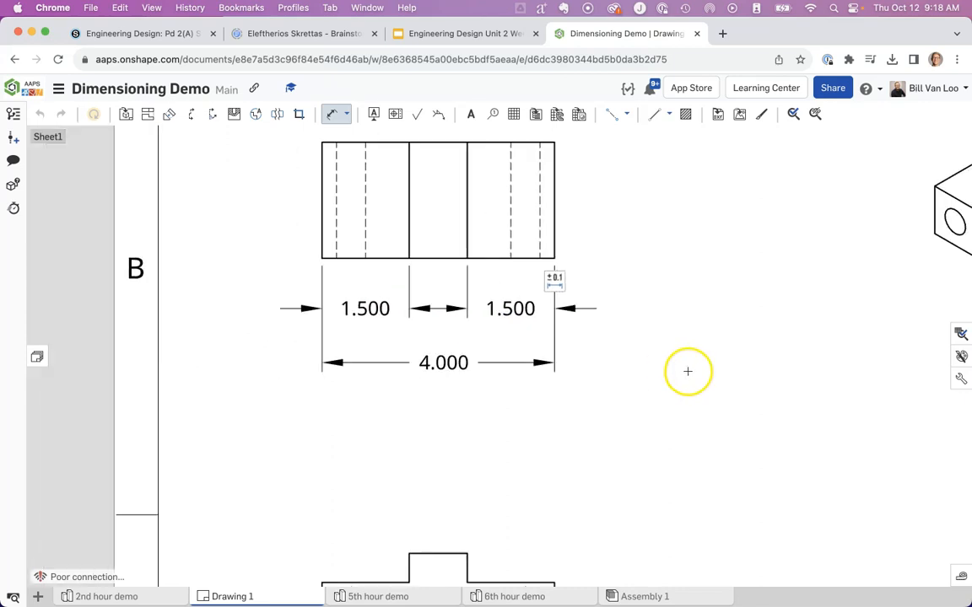
mouse_move(673, 445)
middle_down()
mouse_move(642, 373)
mouse_move(610, 422)
middle_up()
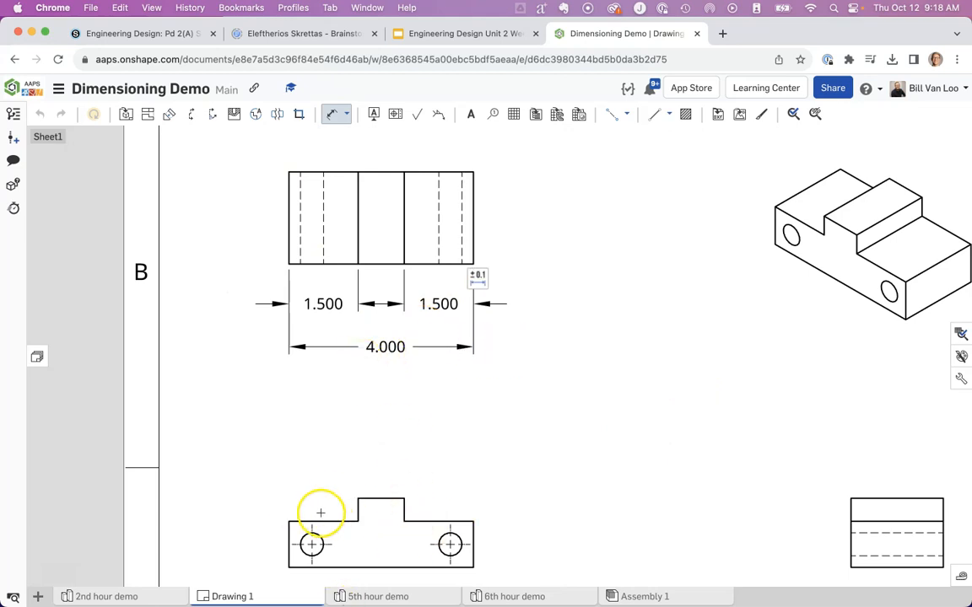
scroll(321, 512, up, 2)
mouse_move(324, 492)
middle_down()
mouse_move(322, 304)
mouse_move(264, 220)
mouse_move(253, 220)
middle_up()
scroll(321, 305, up, 3)
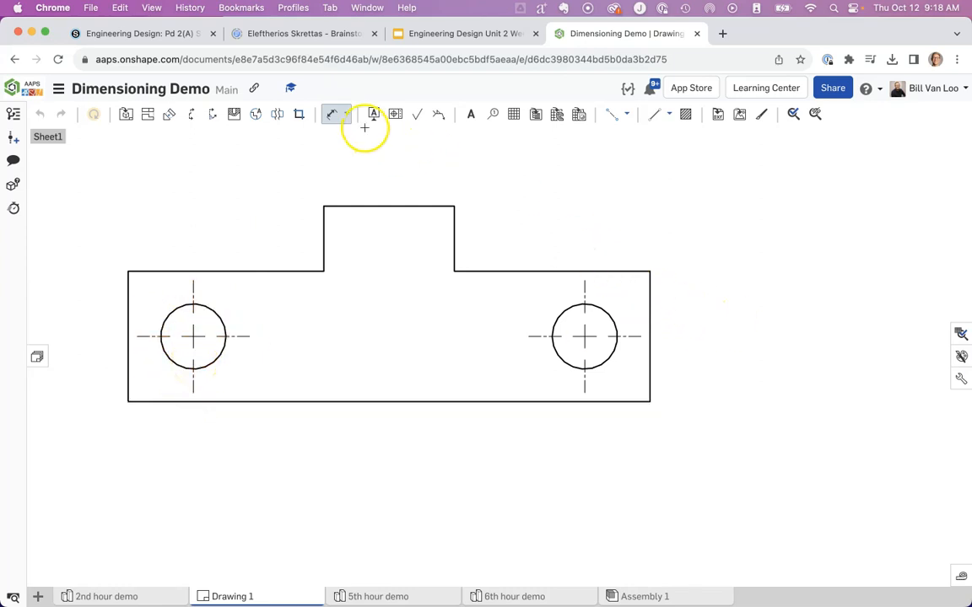
drag(607, 314, 718, 215)
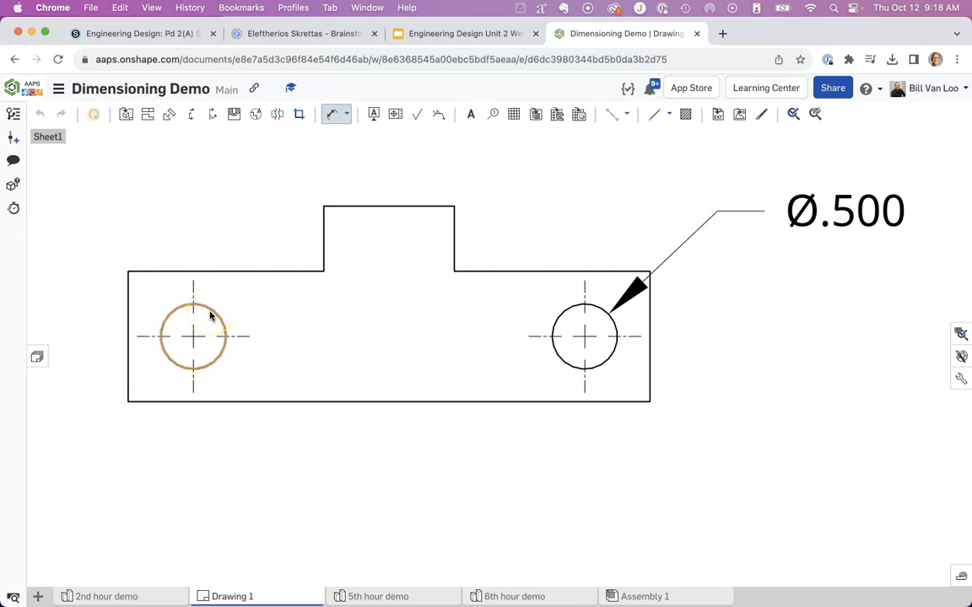
- Add a diameter dimension to the left hole in the front view, level with the right hole's diameter dimension
click(268, 215)
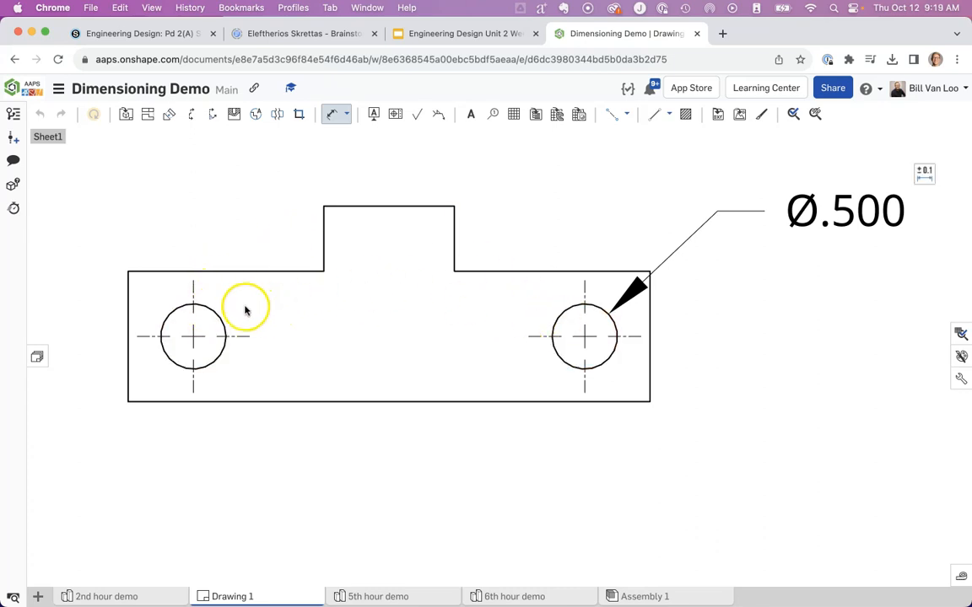
scroll(263, 303, down, 3)
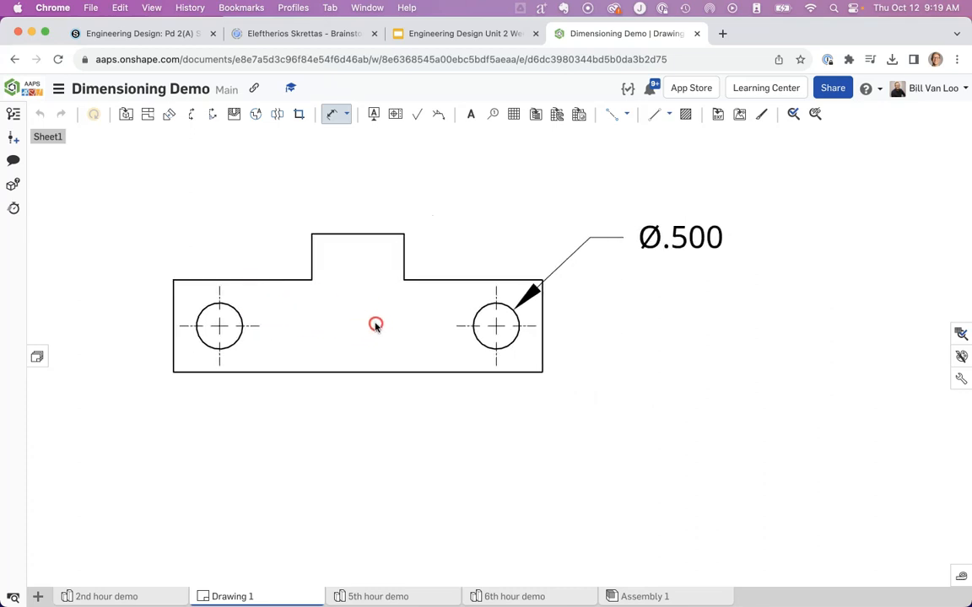
click(229, 307)
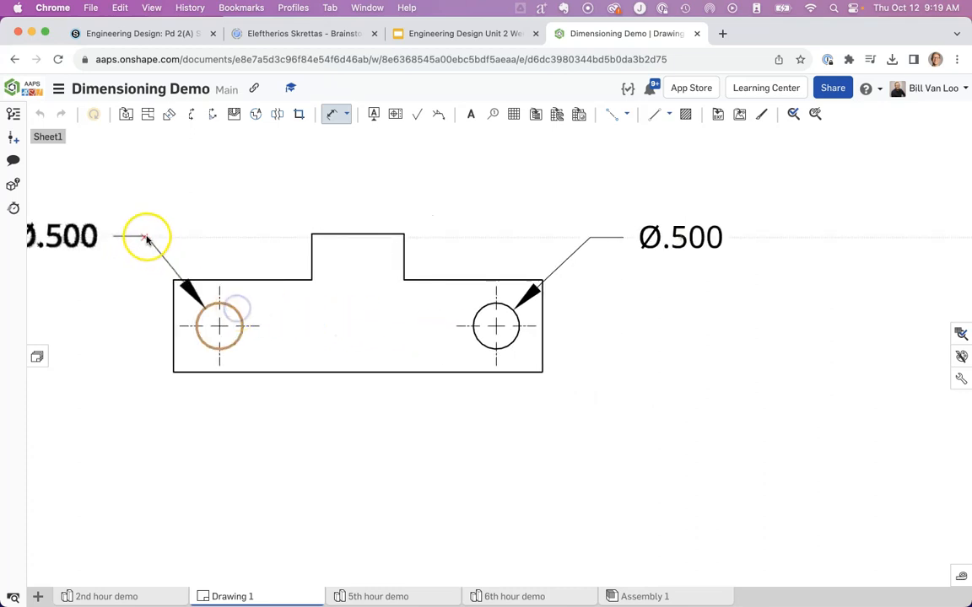
click(152, 239)
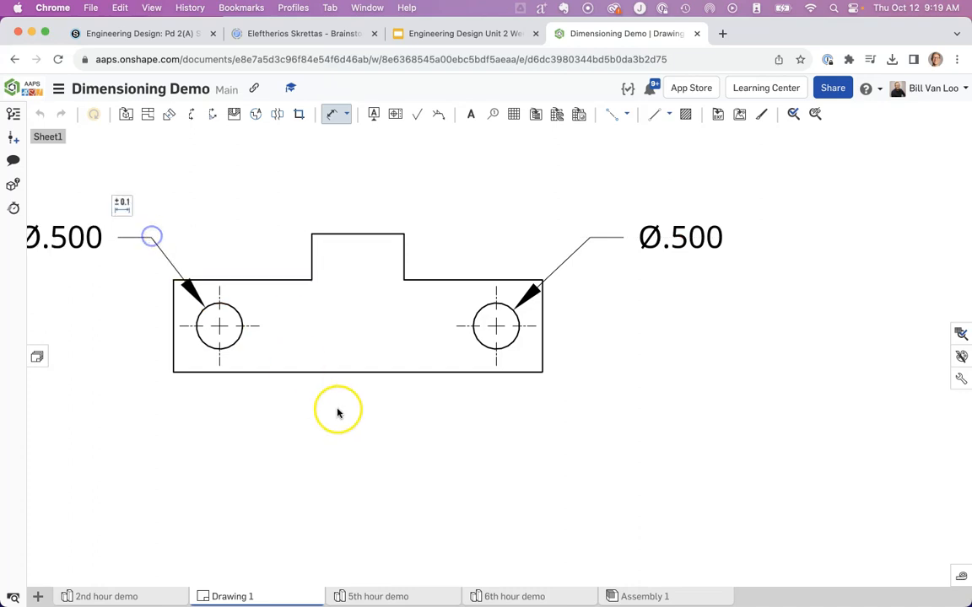
- Dimension the height of the right hole's center above the front view's bottom edge, placing it to the right of the part
scroll(338, 410, down, 2)
middle_drag(367, 449, 440, 456)
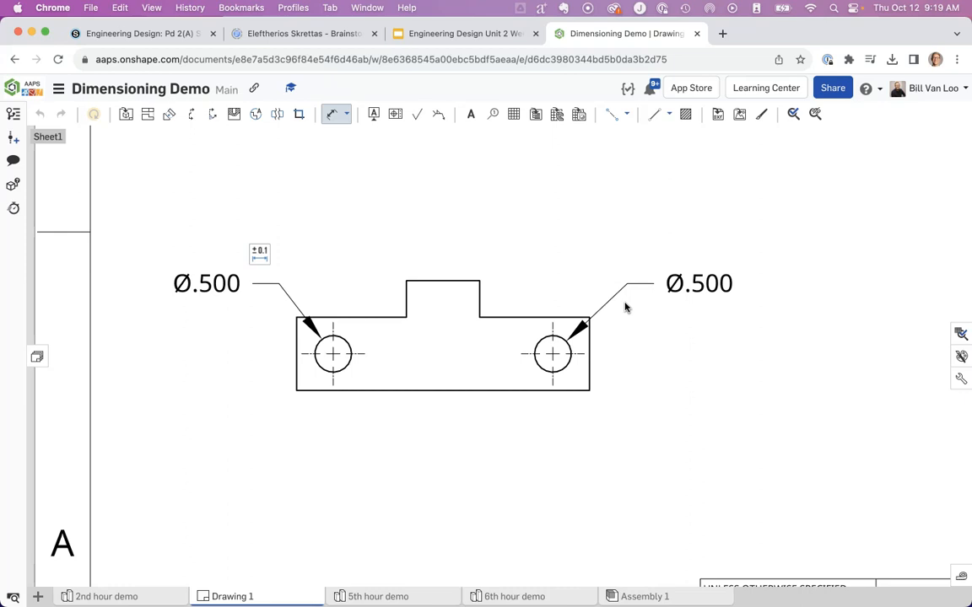
scroll(590, 391, up, 5)
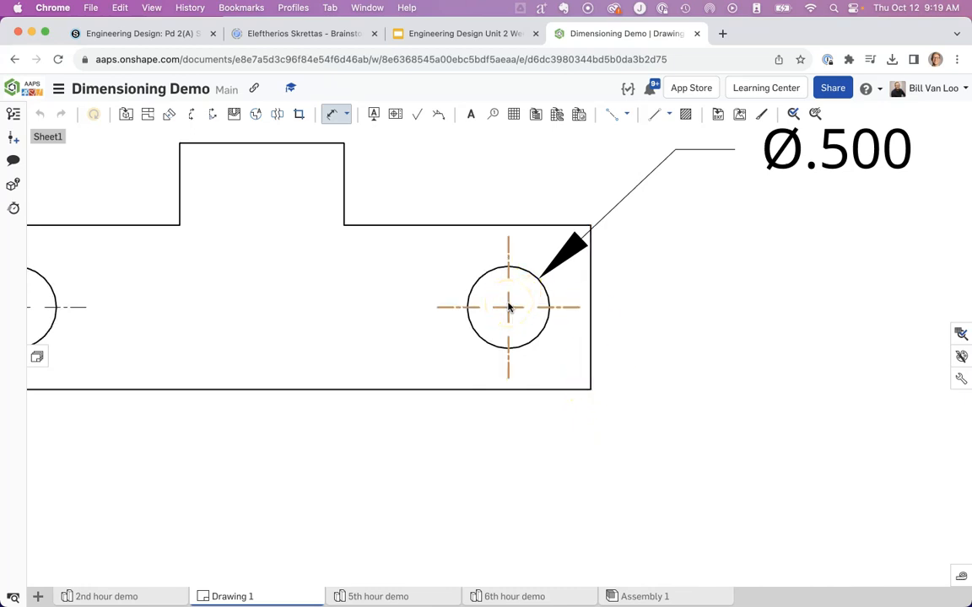
mouse_move(672, 331)
right_down()
mouse_move(592, 384)
mouse_move(581, 375)
right_up()
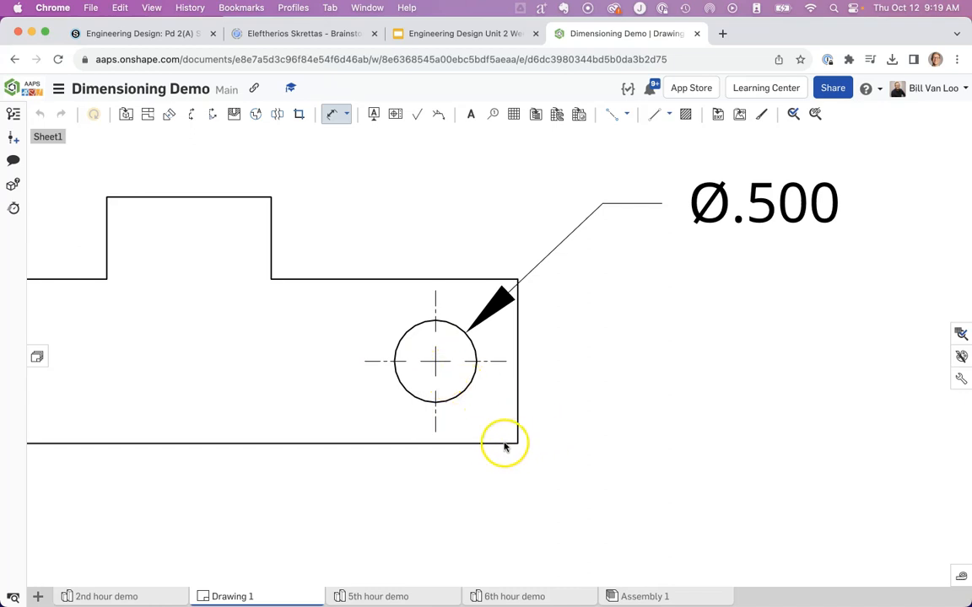
click(428, 443)
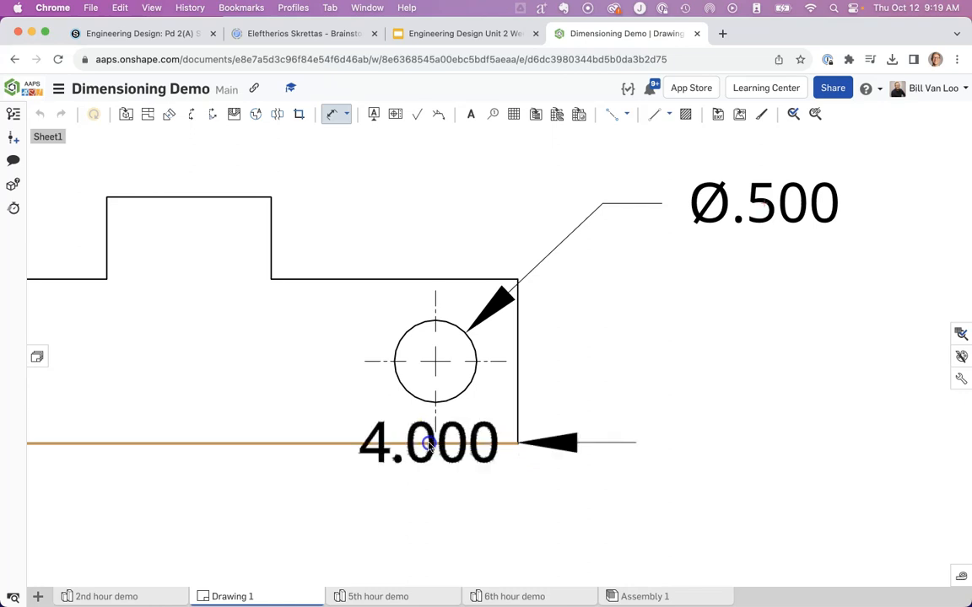
click(435, 361)
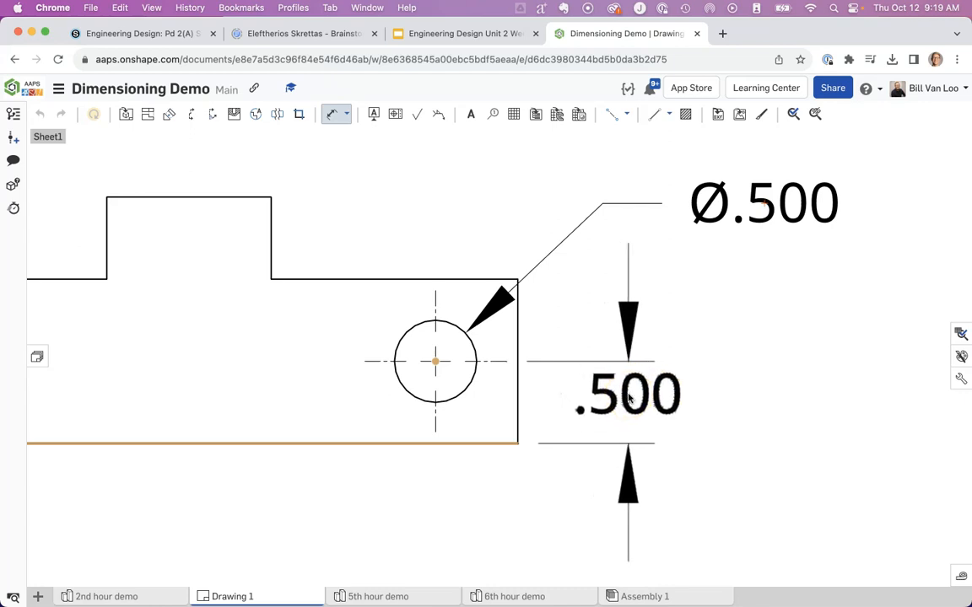
click(631, 398)
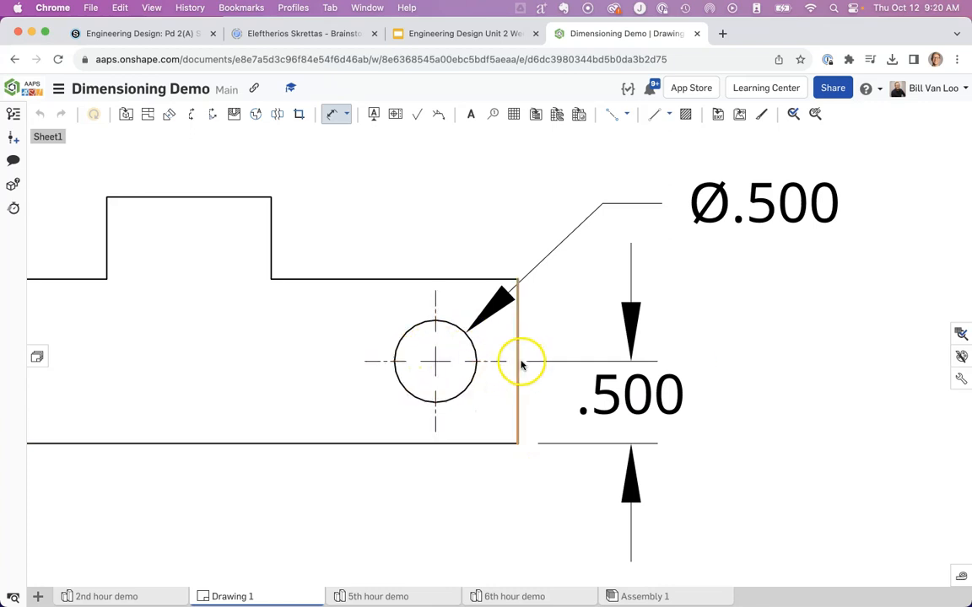
- Dimension the horizontal distance from the right hole's center to the front view's right edge, placing it above the part
click(517, 328)
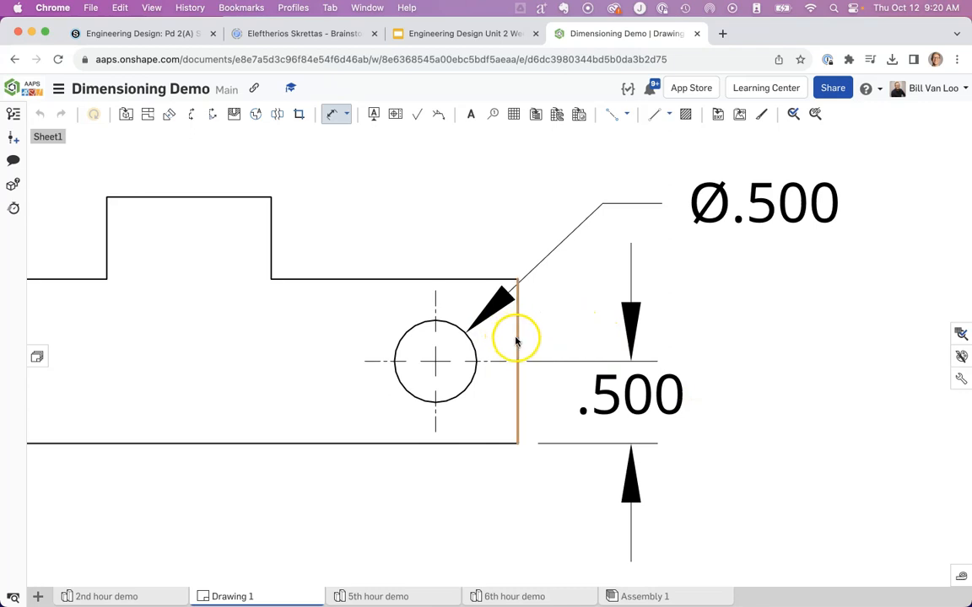
click(434, 361)
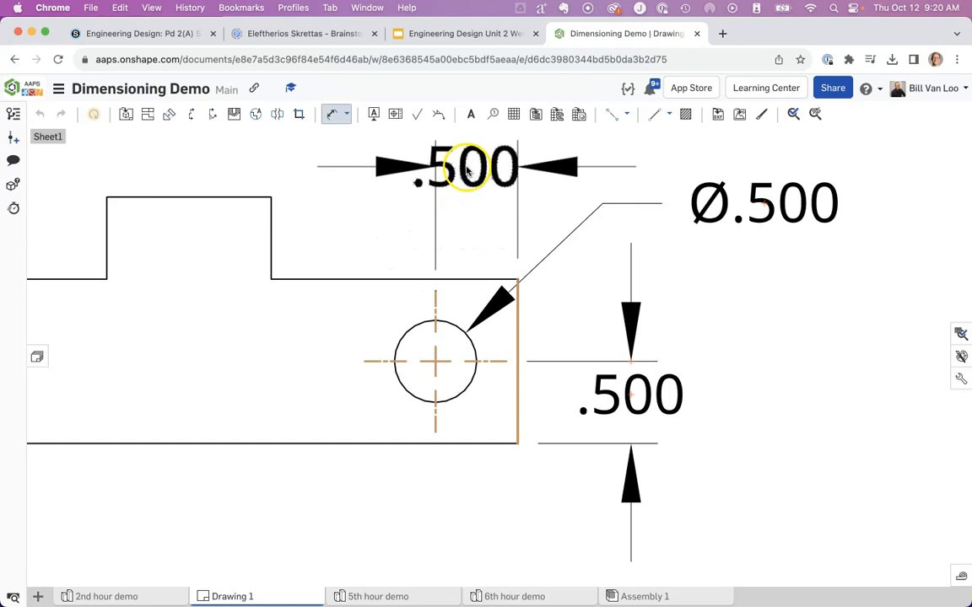
click(469, 168)
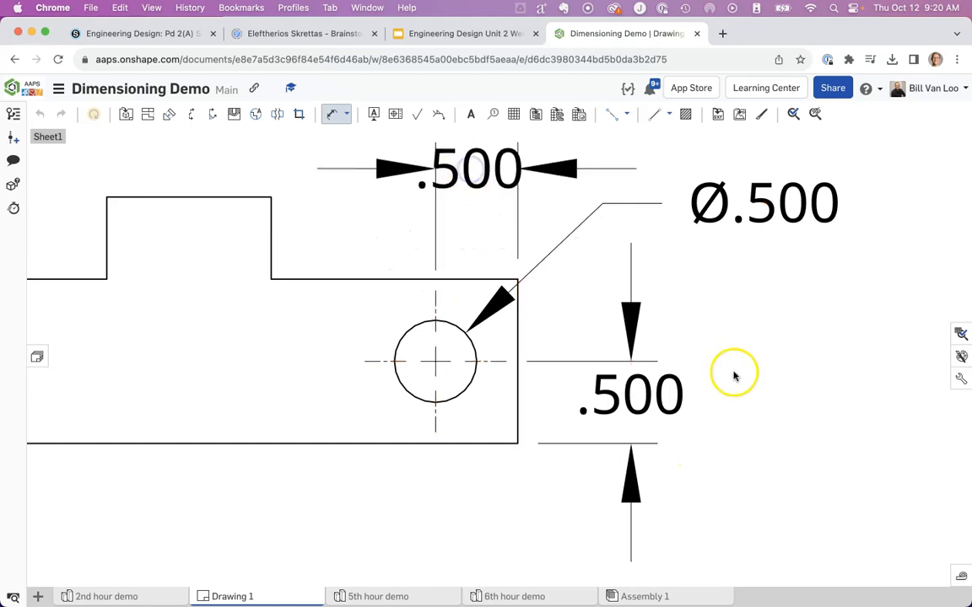
scroll(735, 377, down, 5)
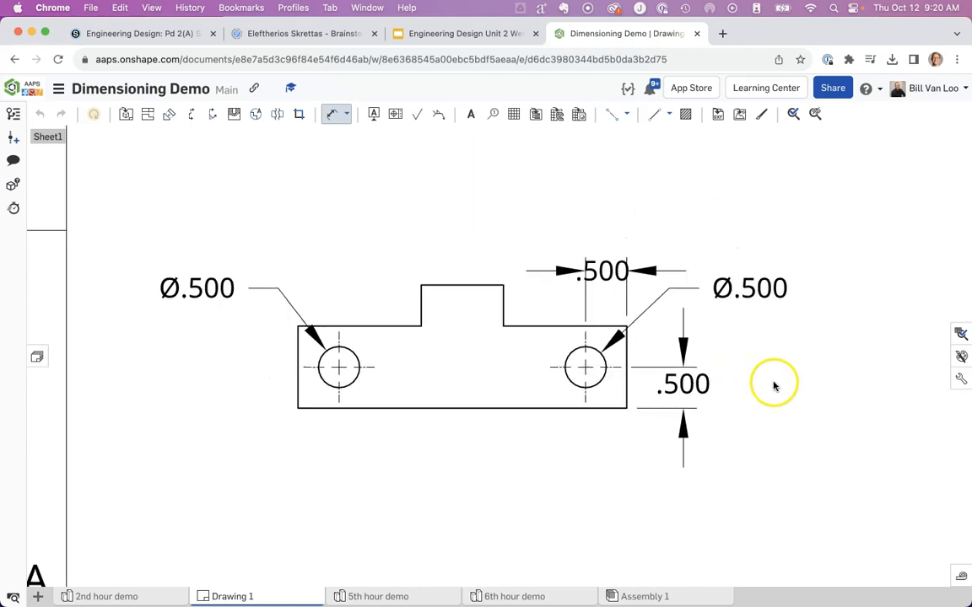
scroll(774, 377, down, 5)
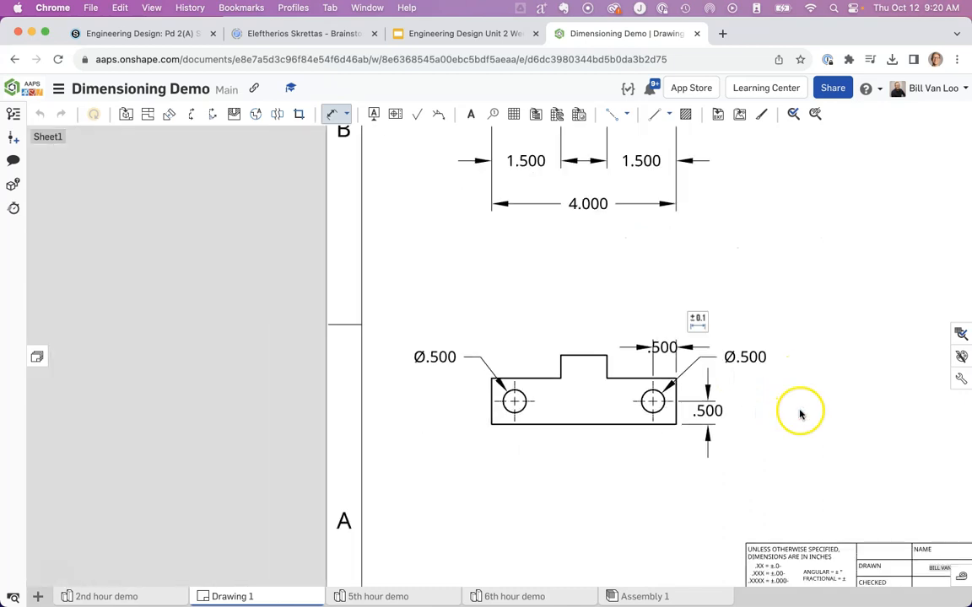
scroll(736, 456, down, 5)
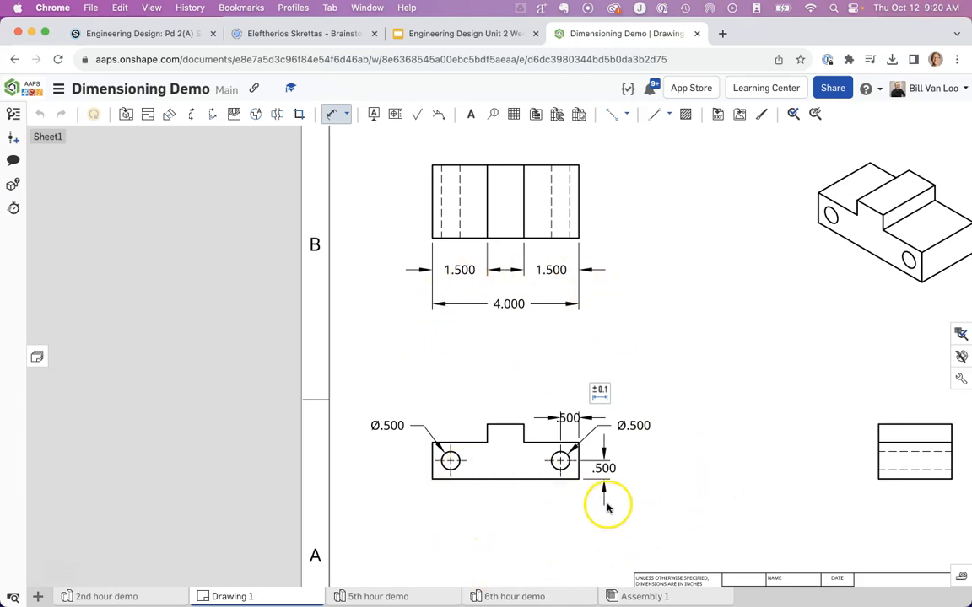
- Try moving the right hole's horizontal location dimension below the front view, and undo the move
scroll(607, 506, up, 3)
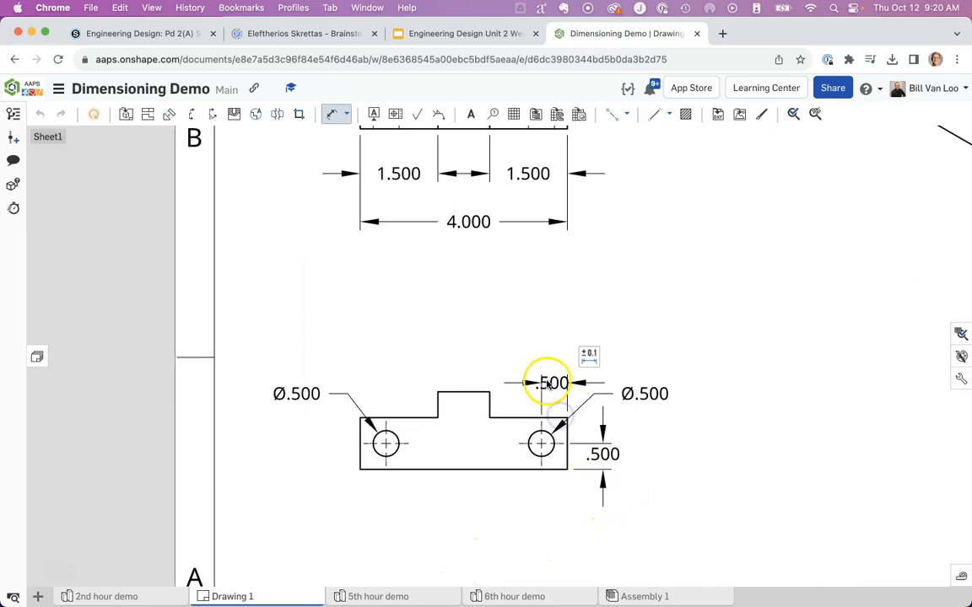
click(559, 374)
drag(557, 376, 551, 514)
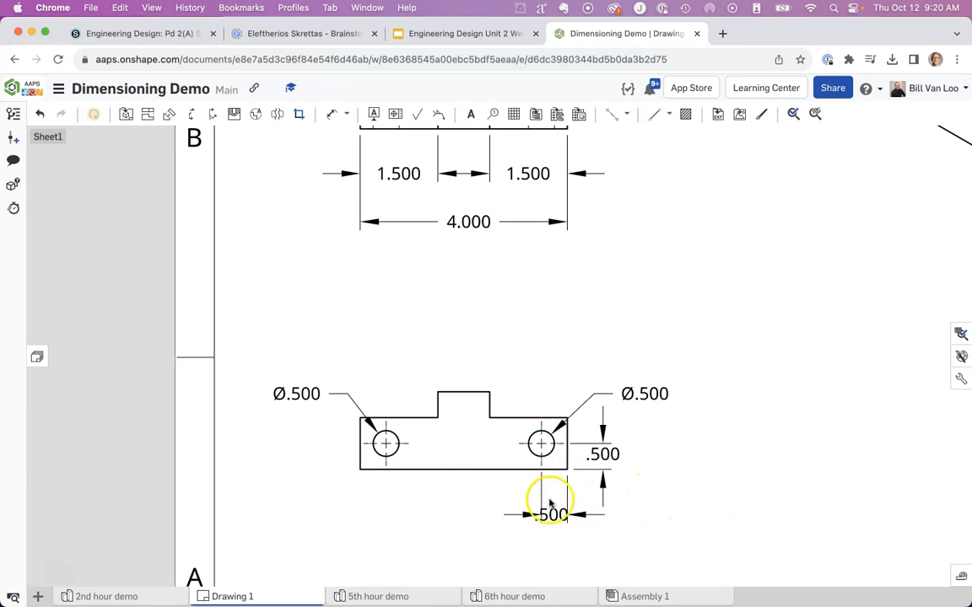
key(super+z)
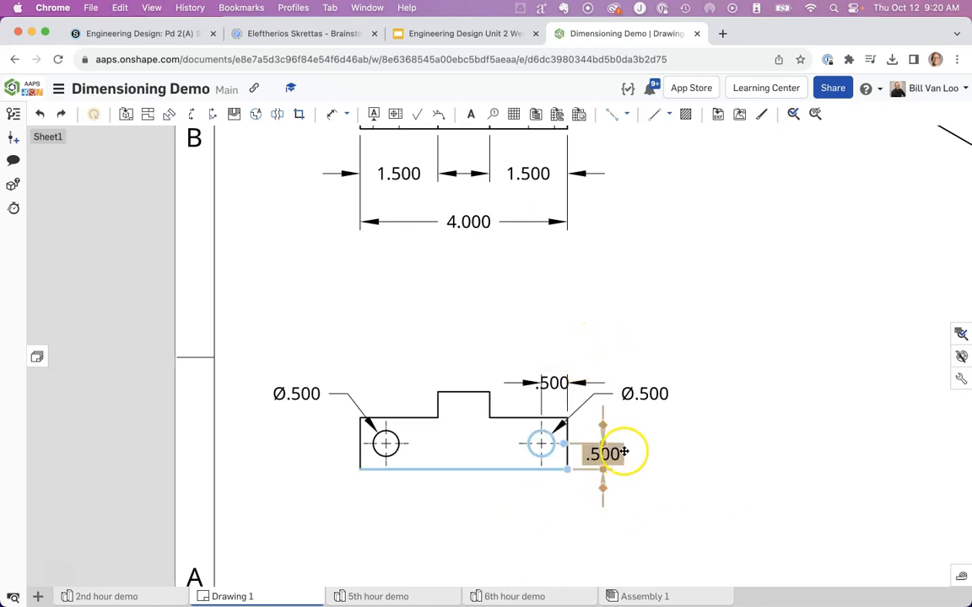
- Examine the location dimensions of the right hole and the center marks of both holes in the front view
scroll(625, 453, up, 5)
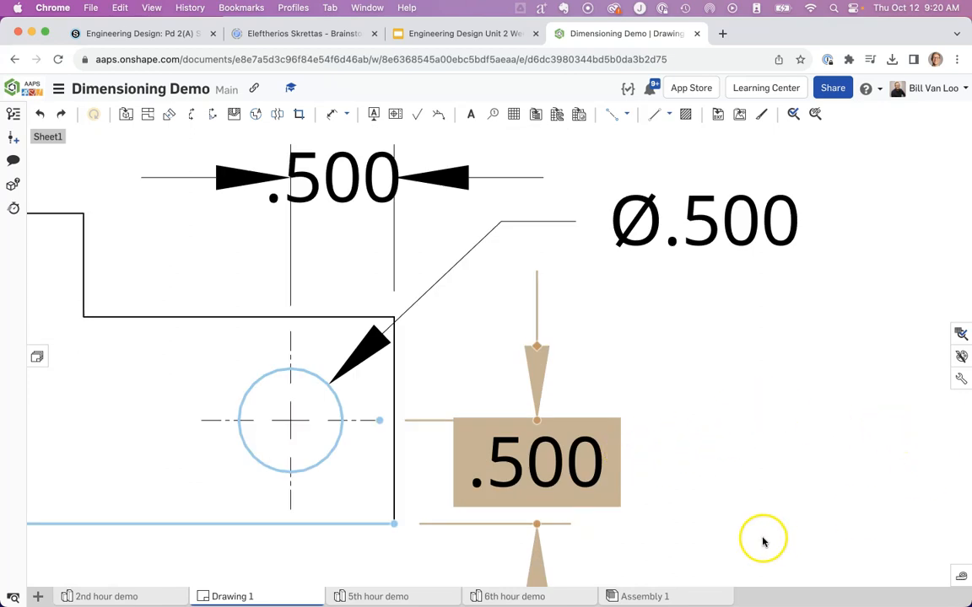
scroll(667, 413, down, 5)
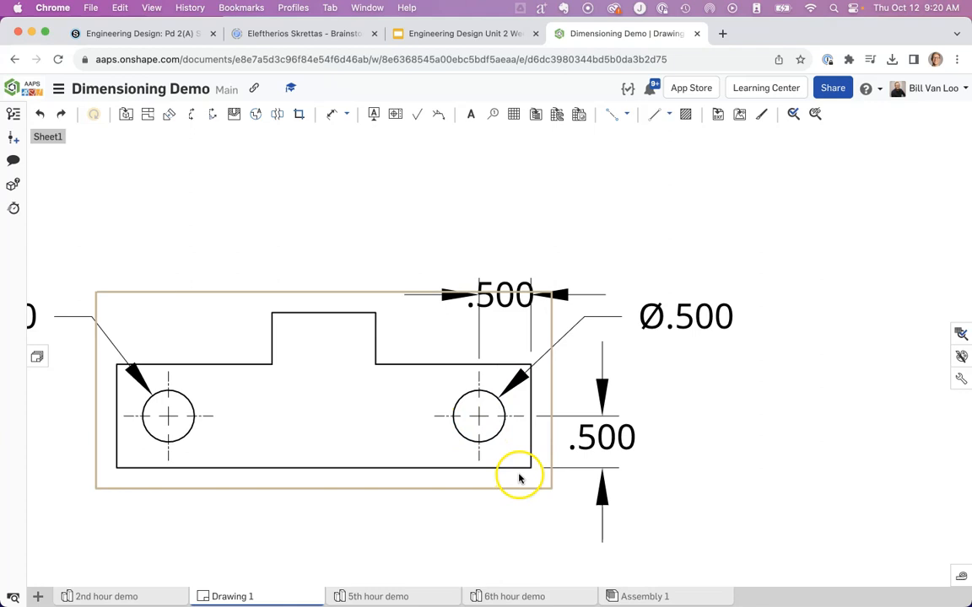
click(478, 418)
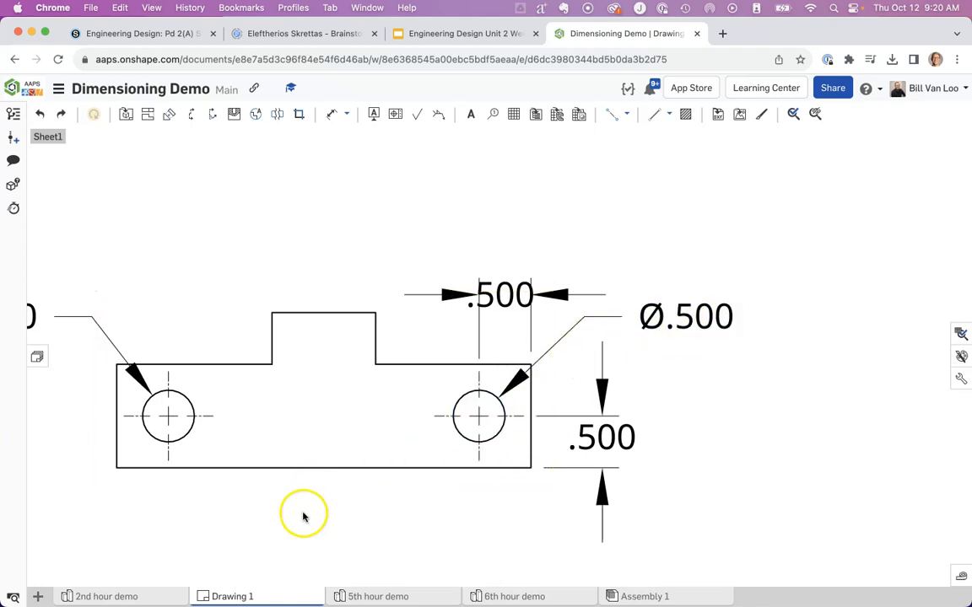
scroll(303, 517, down, 3)
middle_drag(301, 521, 533, 510)
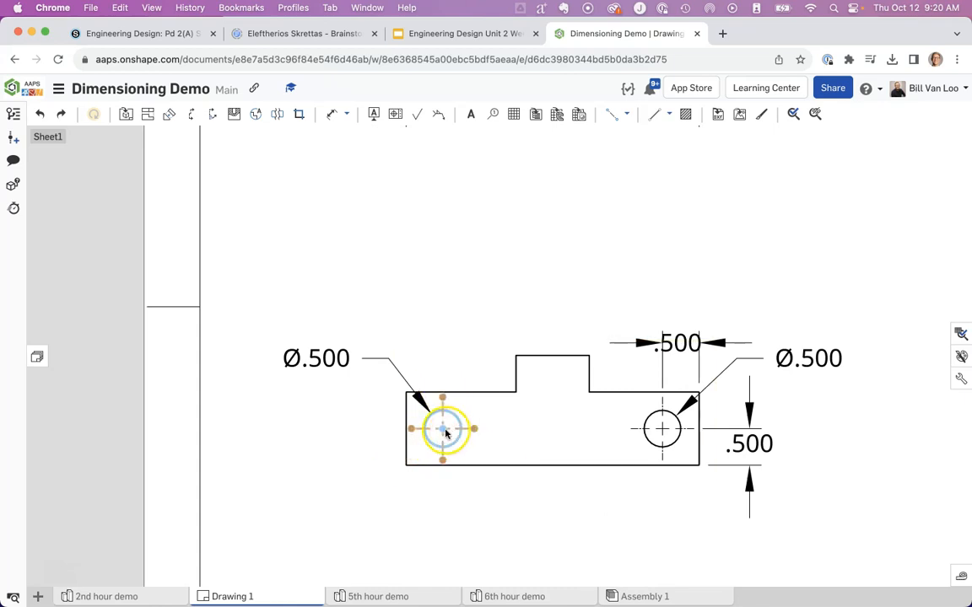
click(441, 435)
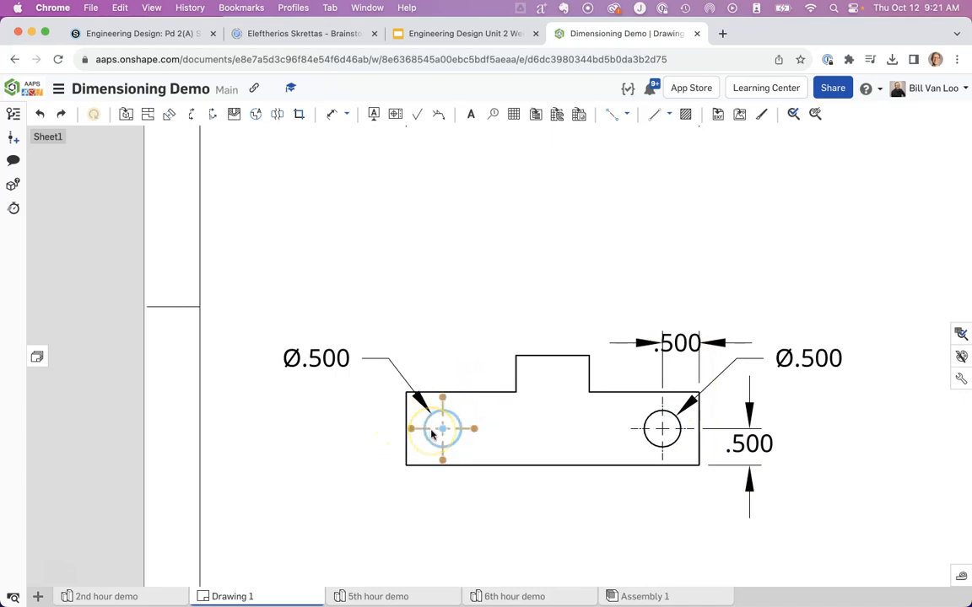
scroll(431, 435, up, 3)
click(483, 419)
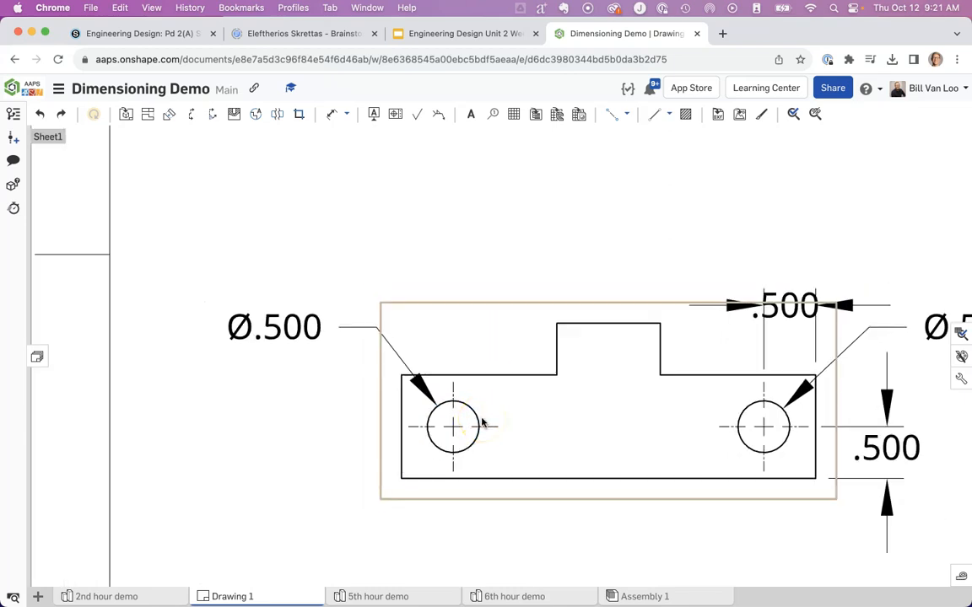
scroll(482, 422, down, 2)
scroll(482, 422, down, 5)
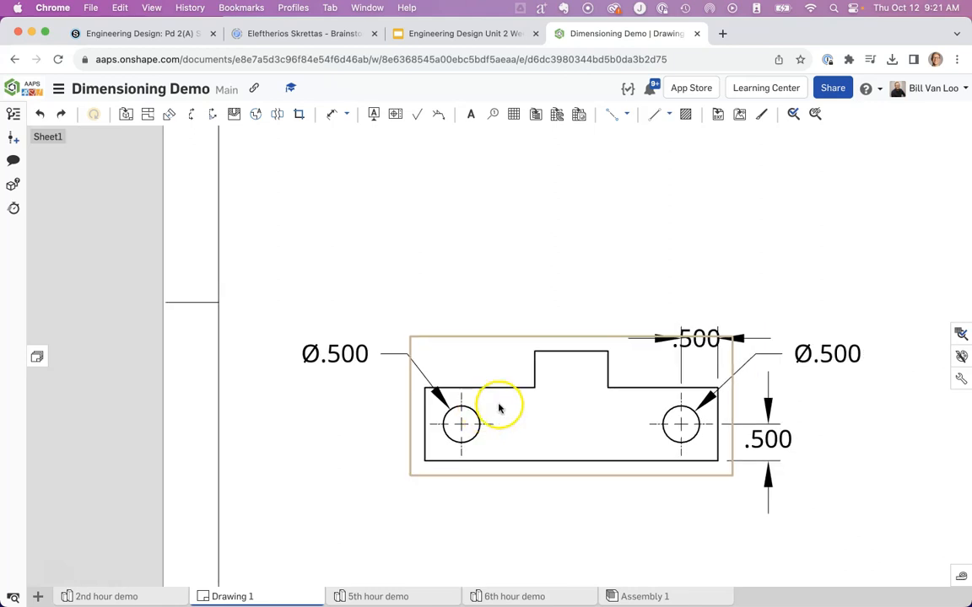
- Dimension the overall height of the right view between its top and bottom edges, placing it to the left of the view
middle_drag(750, 420, 646, 443)
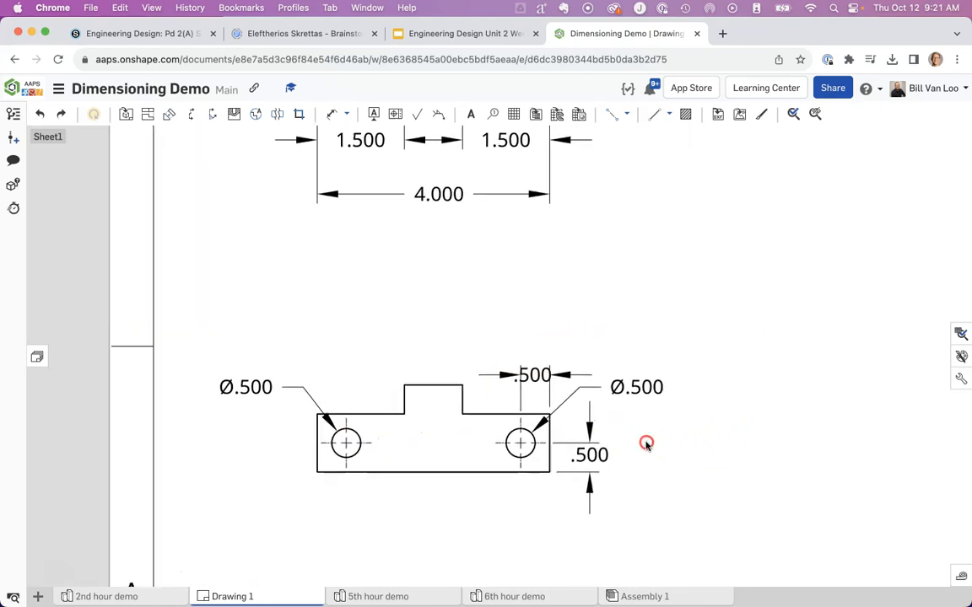
scroll(743, 438, down, 2)
middle_drag(743, 438, 684, 464)
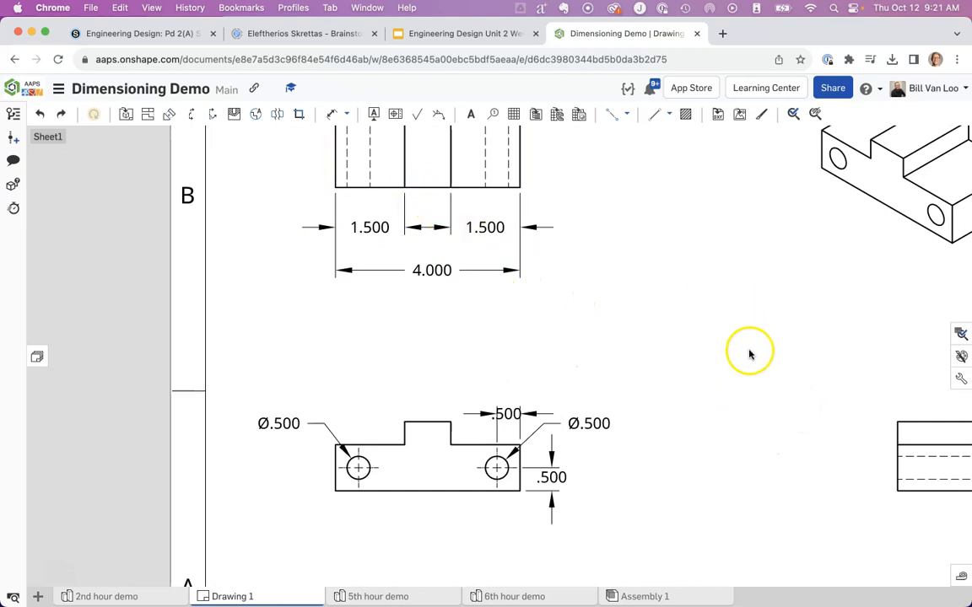
scroll(753, 352, down, 3)
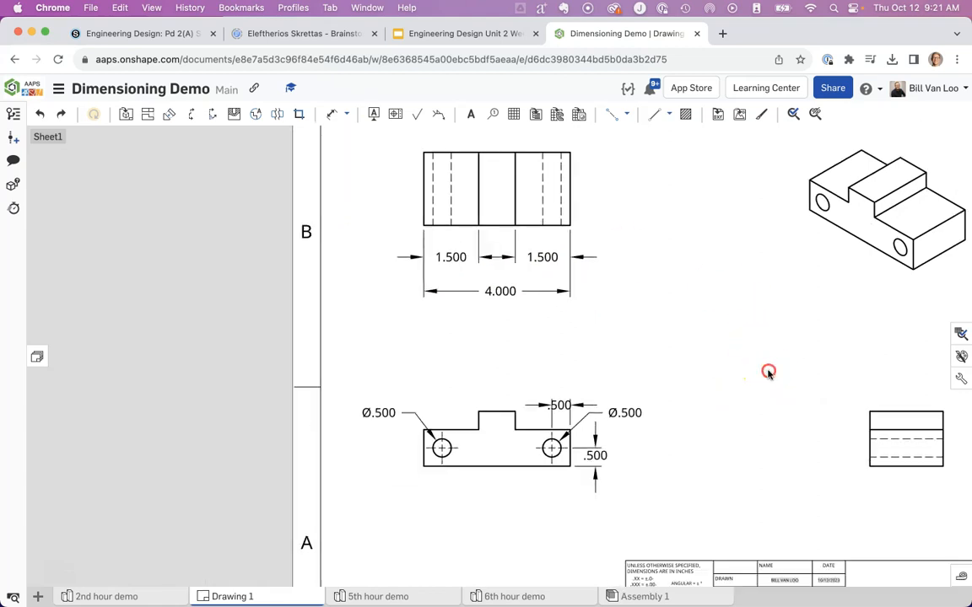
middle_drag(765, 371, 647, 364)
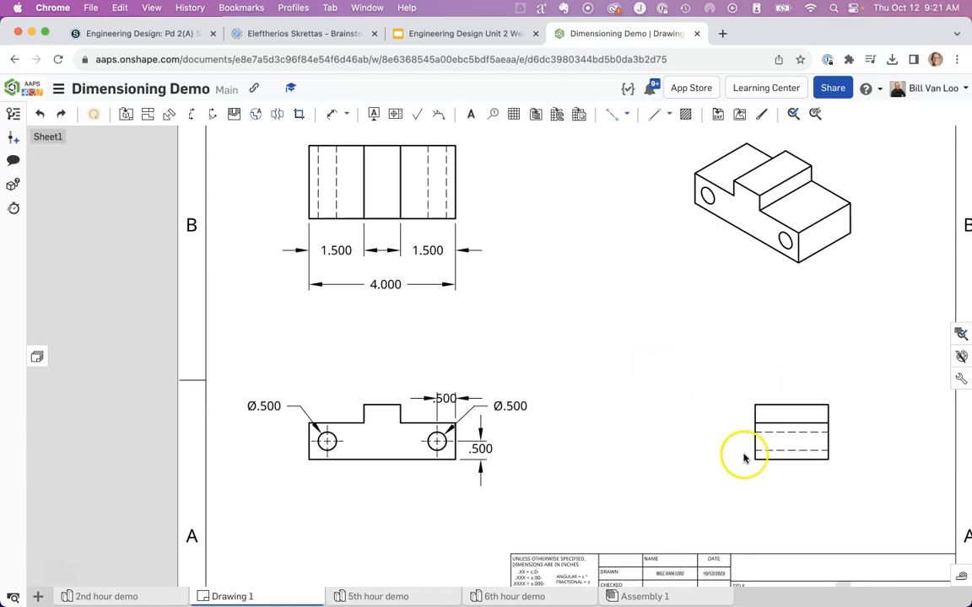
click(334, 118)
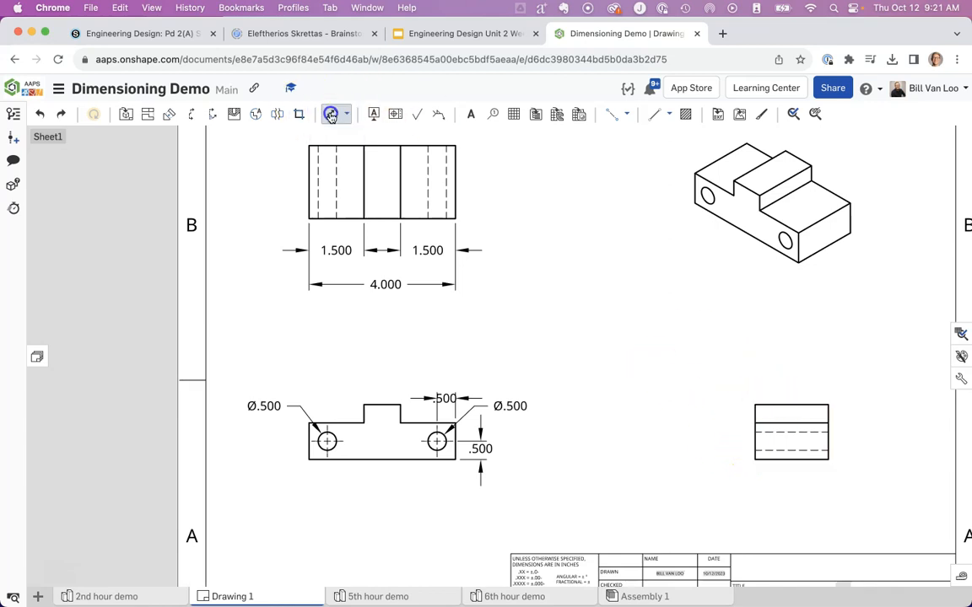
click(762, 401)
click(774, 458)
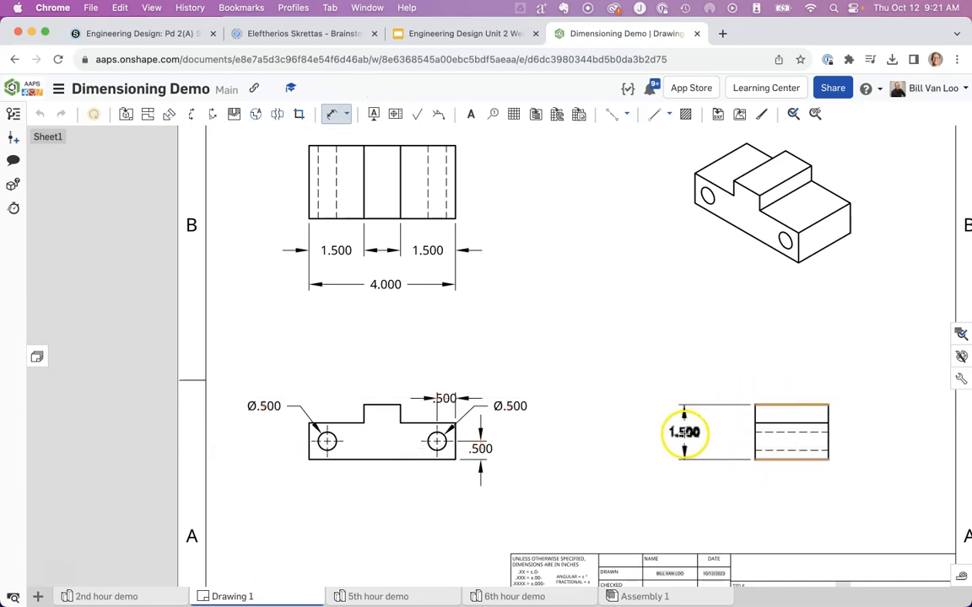
click(685, 432)
- Dimension the height of the lower body in the right view, placing it between the overall height dimension and the part
scroll(733, 468, up, 5)
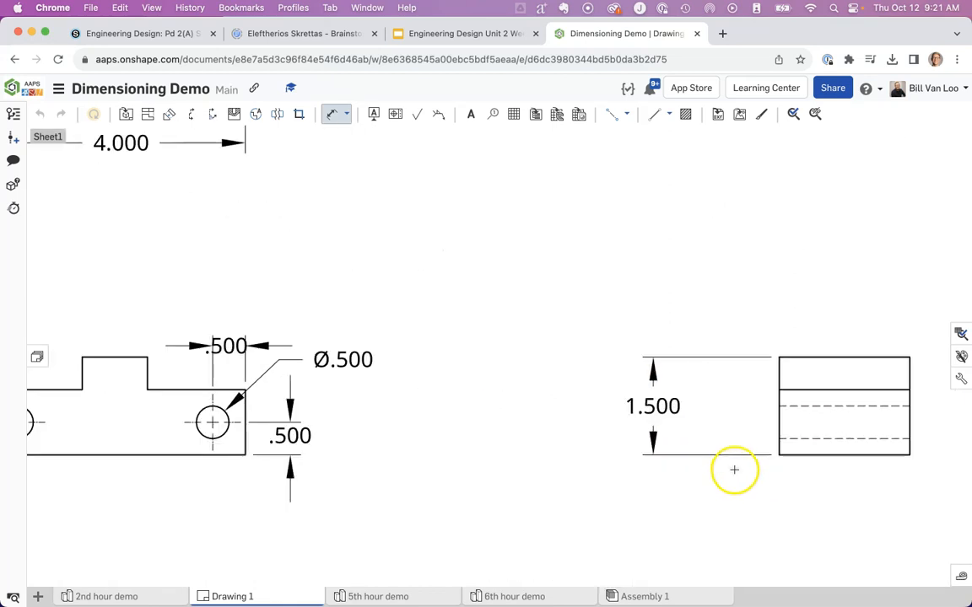
middle_drag(750, 483, 548, 483)
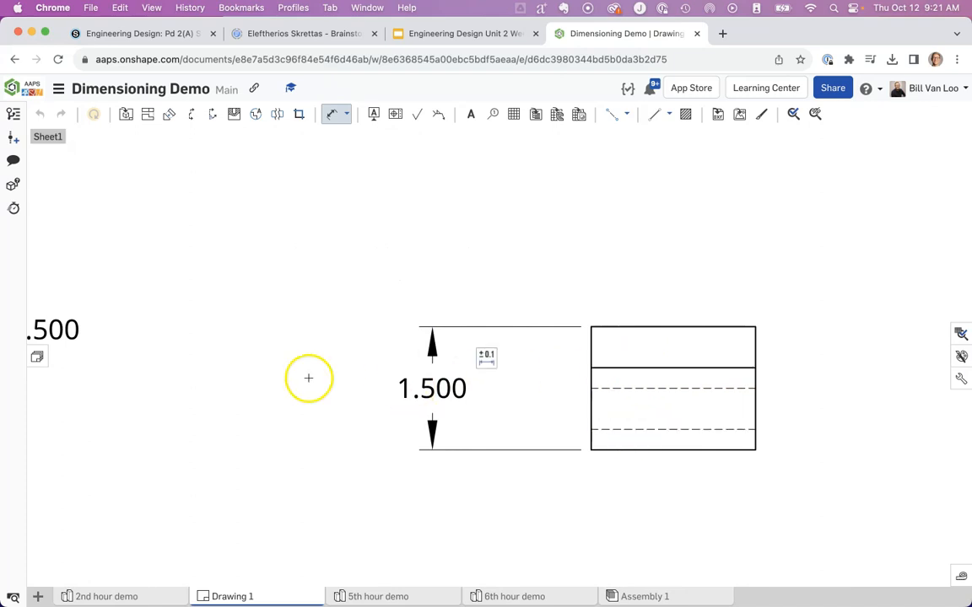
scroll(270, 378, down, 2)
middle_drag(262, 377, 591, 412)
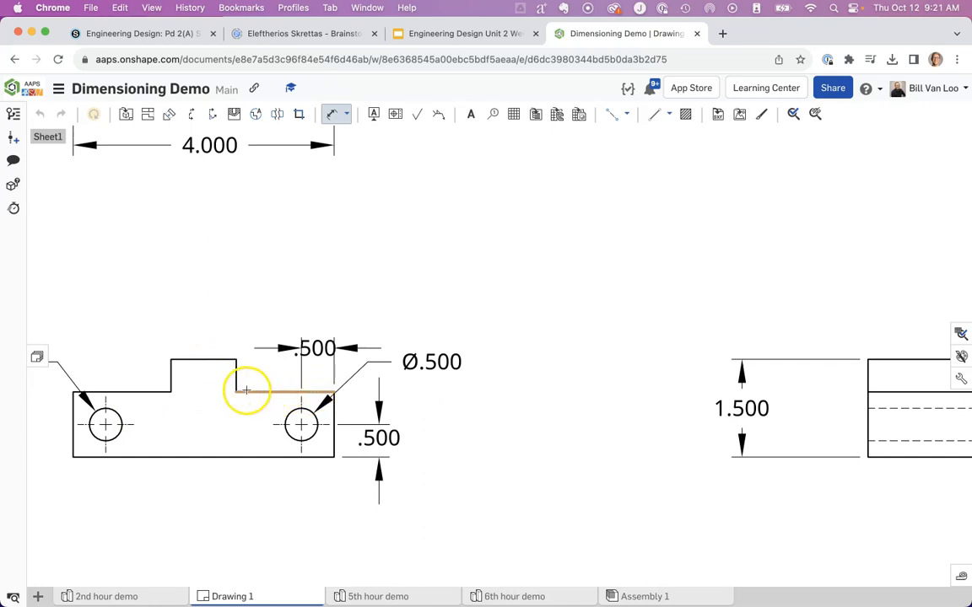
mouse_move(668, 412)
middle_down()
mouse_move(552, 387)
mouse_move(331, 369)
middle_up()
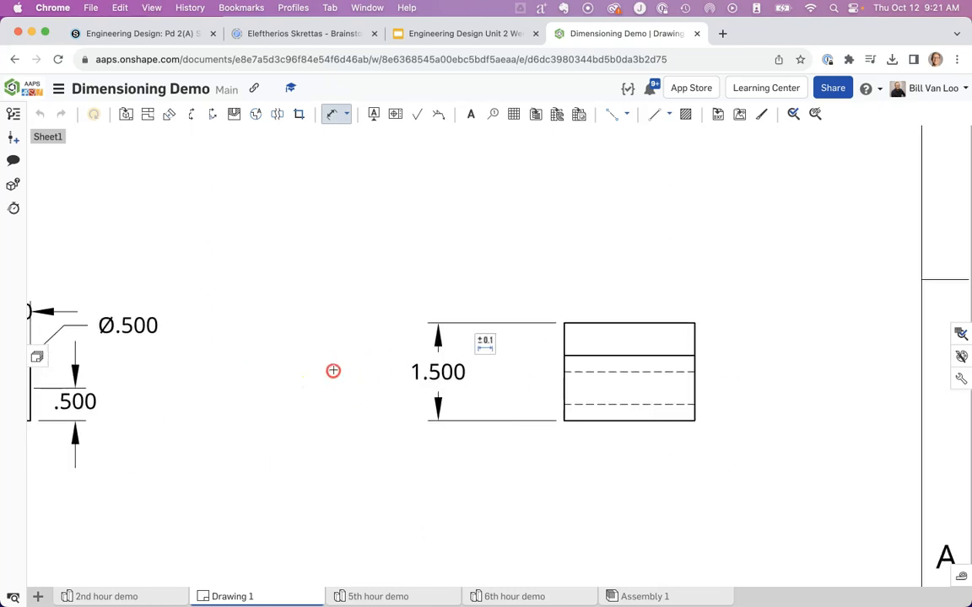
click(587, 355)
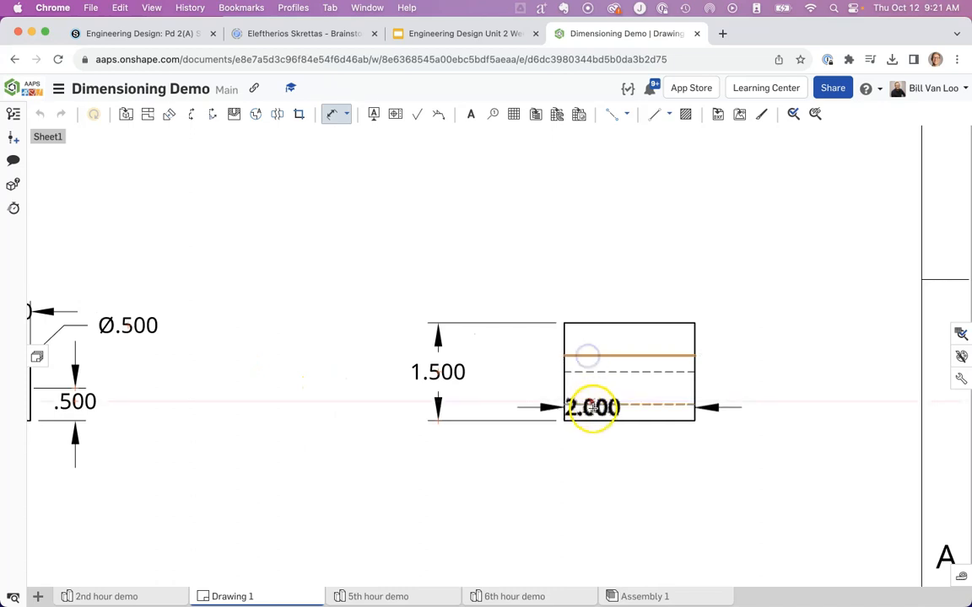
click(591, 420)
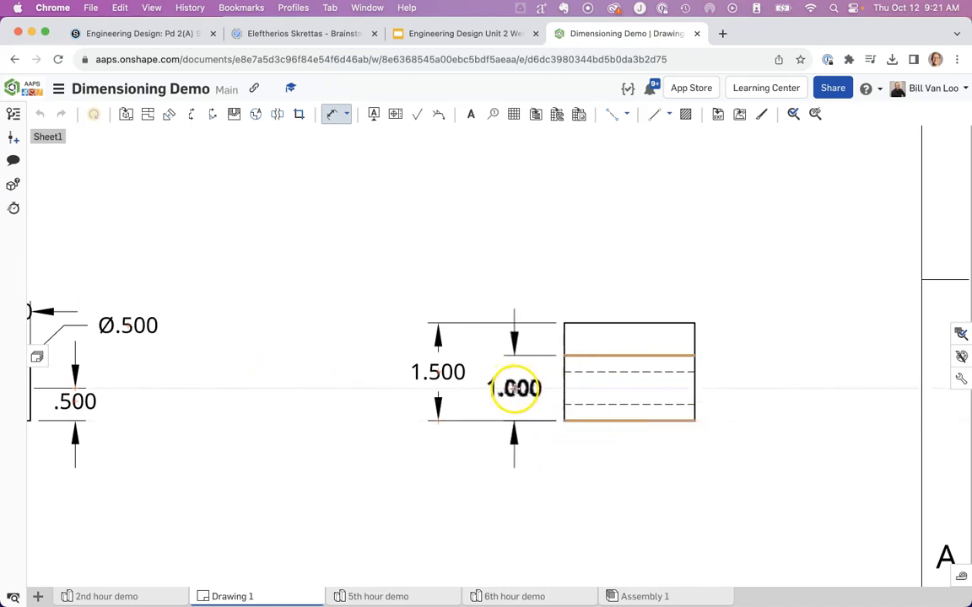
click(509, 388)
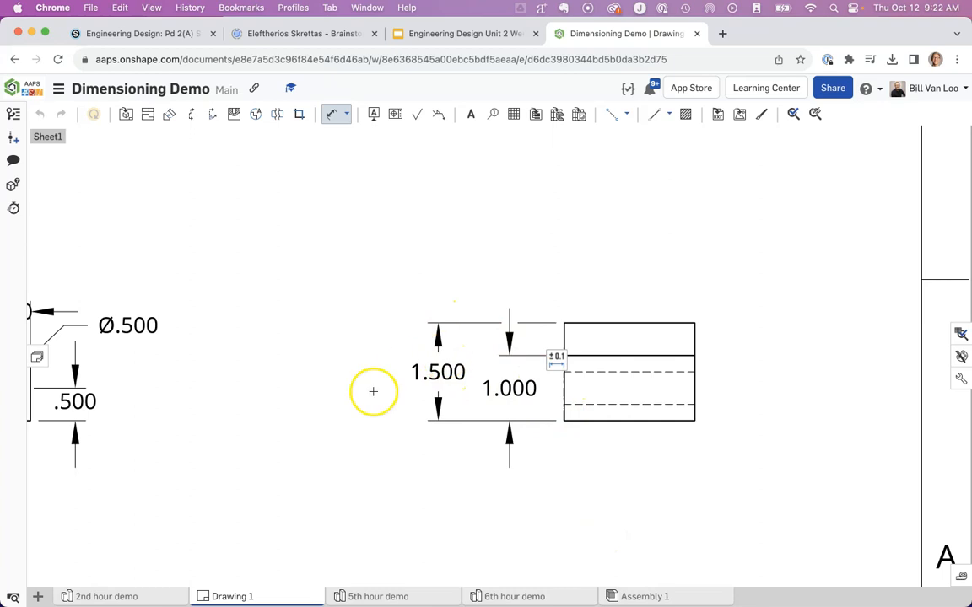
- Dimension the top edge of the right view, placing the part's depth dimension above the view
scroll(310, 399, down, 2)
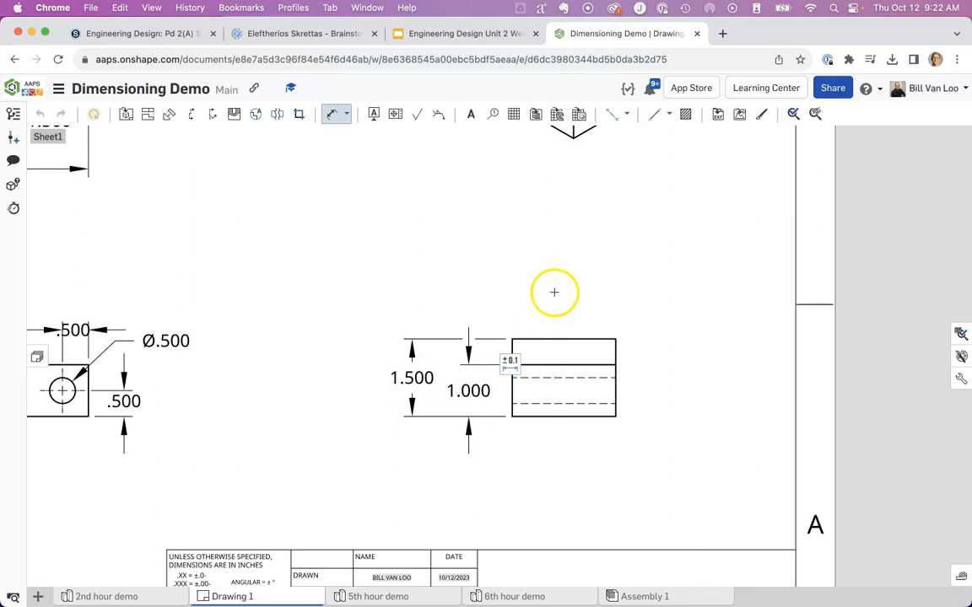
mouse_move(499, 271)
right_down()
mouse_move(520, 310)
mouse_move(517, 335)
right_up()
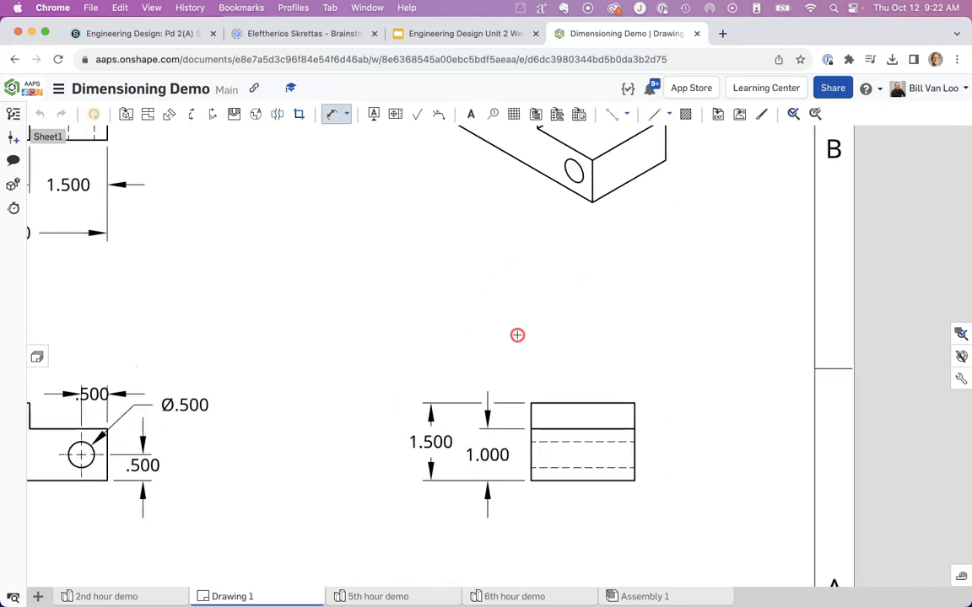
scroll(425, 316, down, 3)
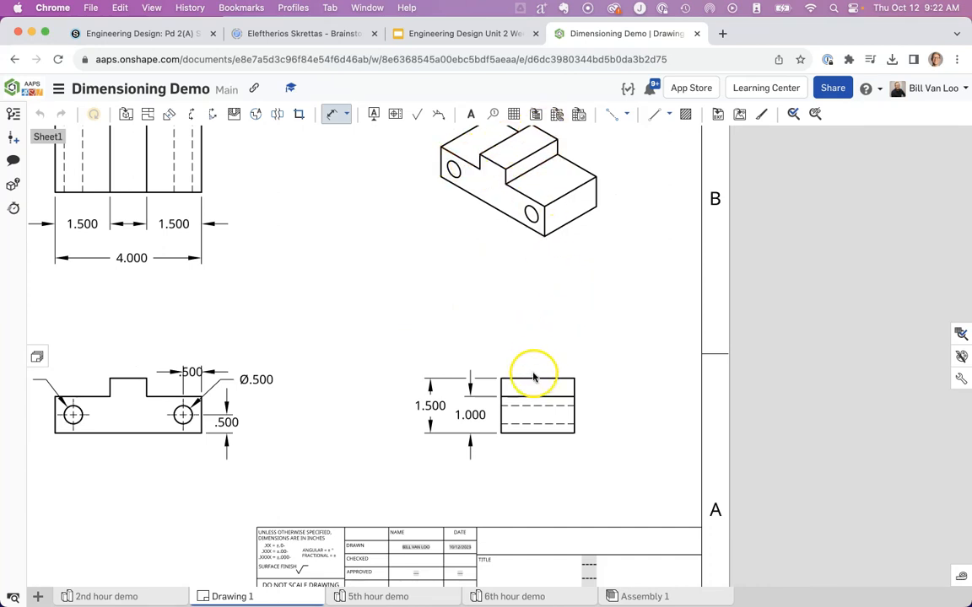
click(331, 114)
click(536, 379)
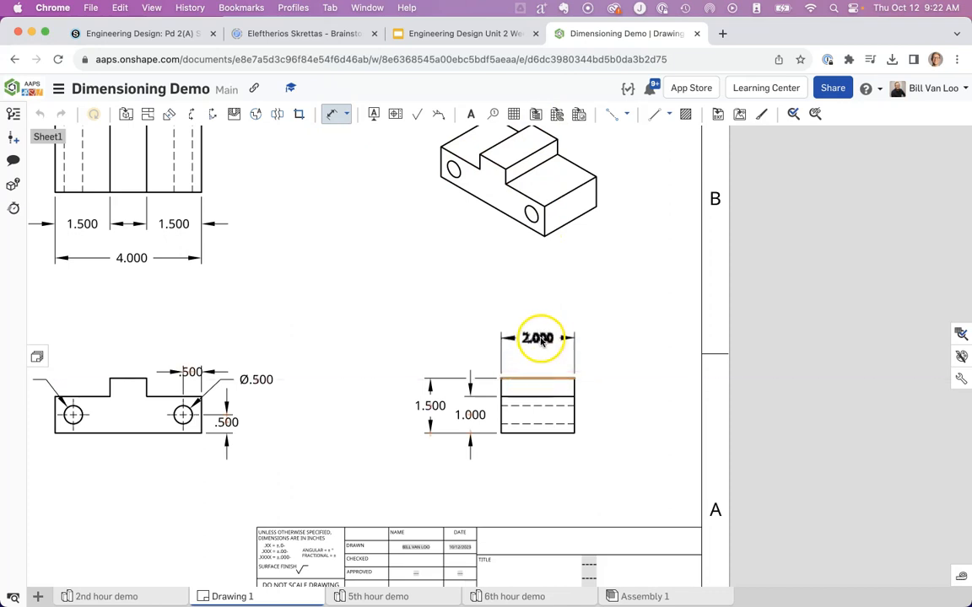
click(542, 343)
- Try dimensioning the top view's right edge with the dimension placed beside the view, and undo it
mouse_move(648, 327)
right_down()
mouse_move(662, 374)
mouse_move(679, 390)
right_up()
drag(243, 240, 286, 245)
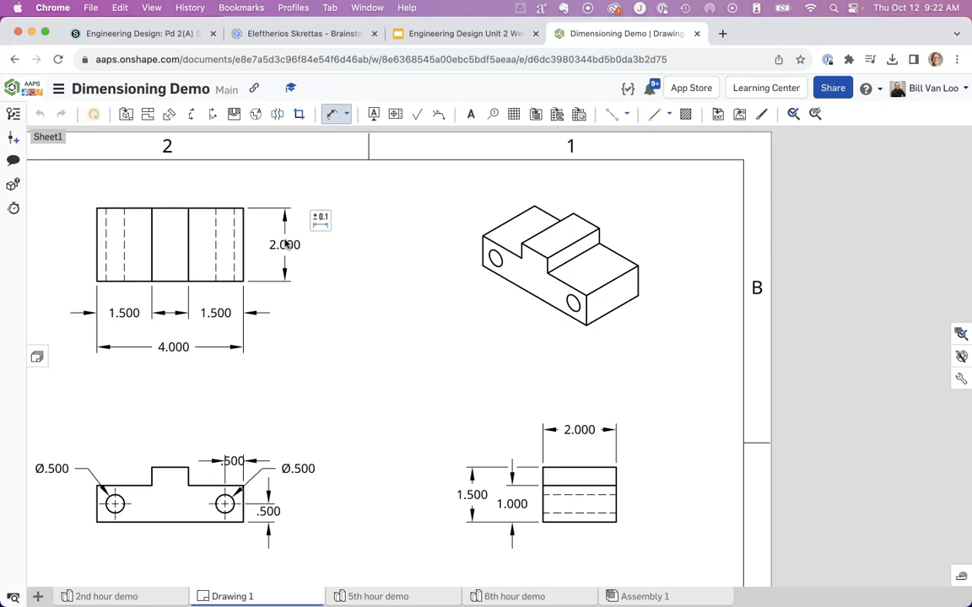
click(350, 279)
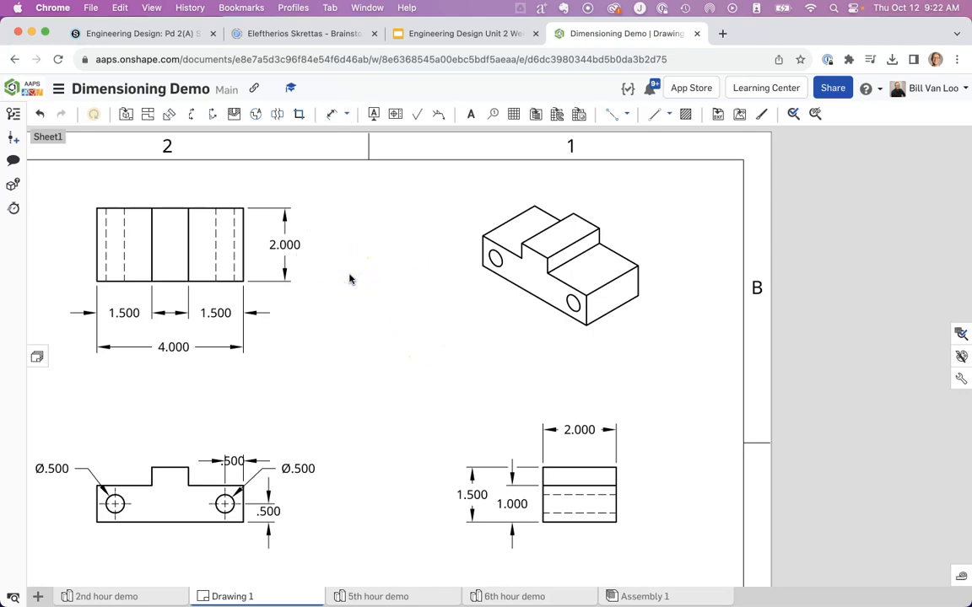
click(574, 430)
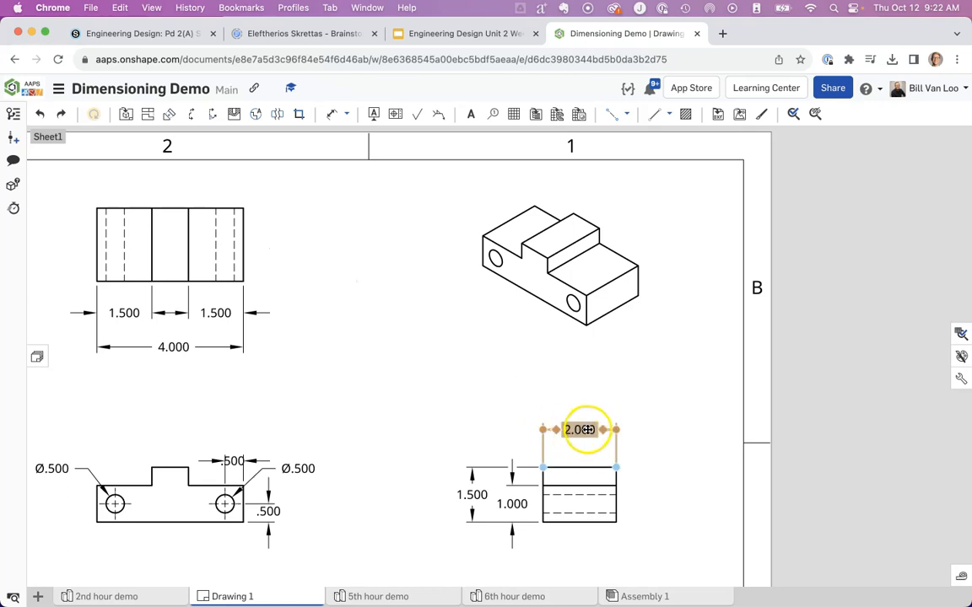
click(731, 364)
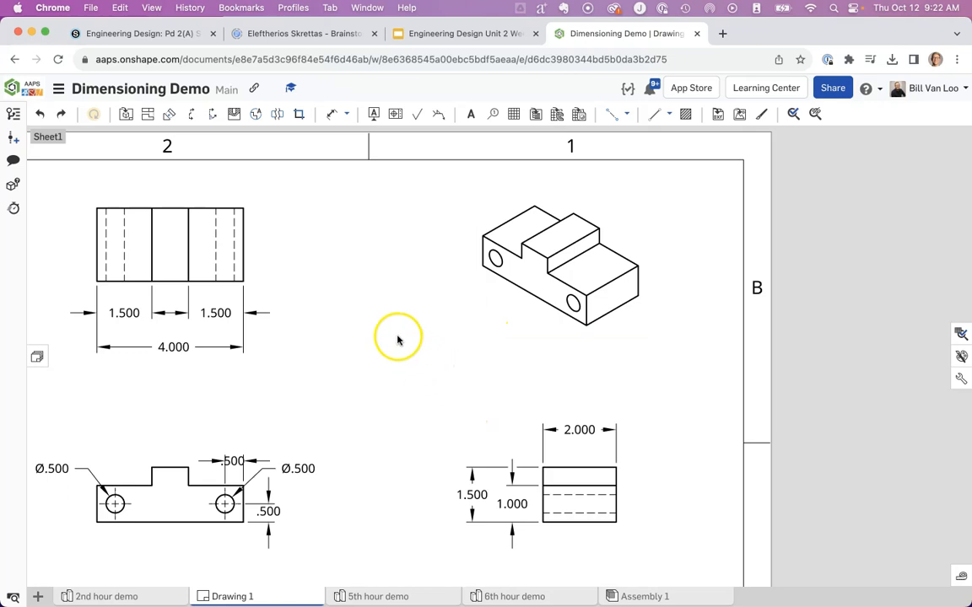
mouse_move(367, 350)
right_down()
mouse_move(441, 346)
mouse_move(445, 364)
right_up()
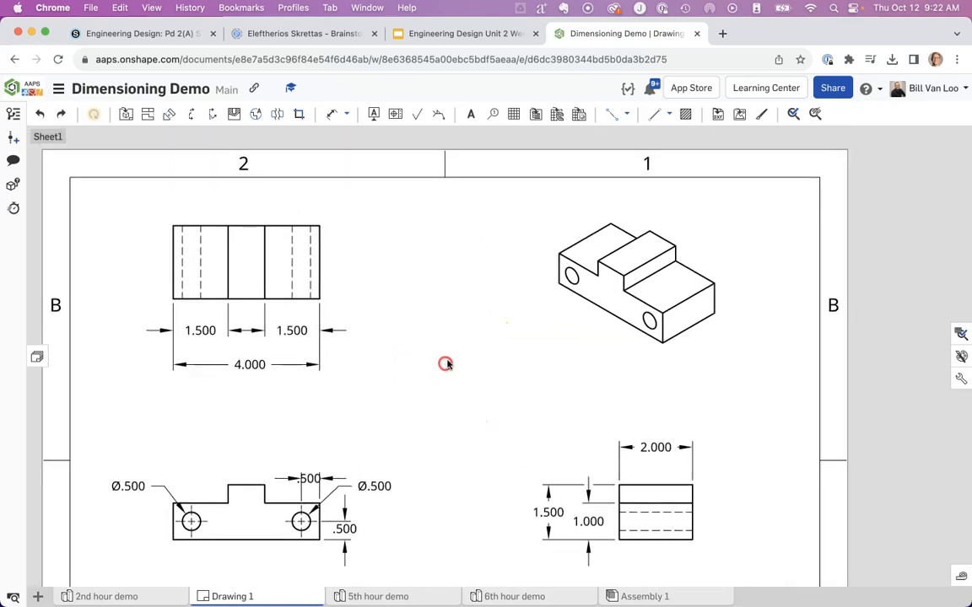
click(450, 340)
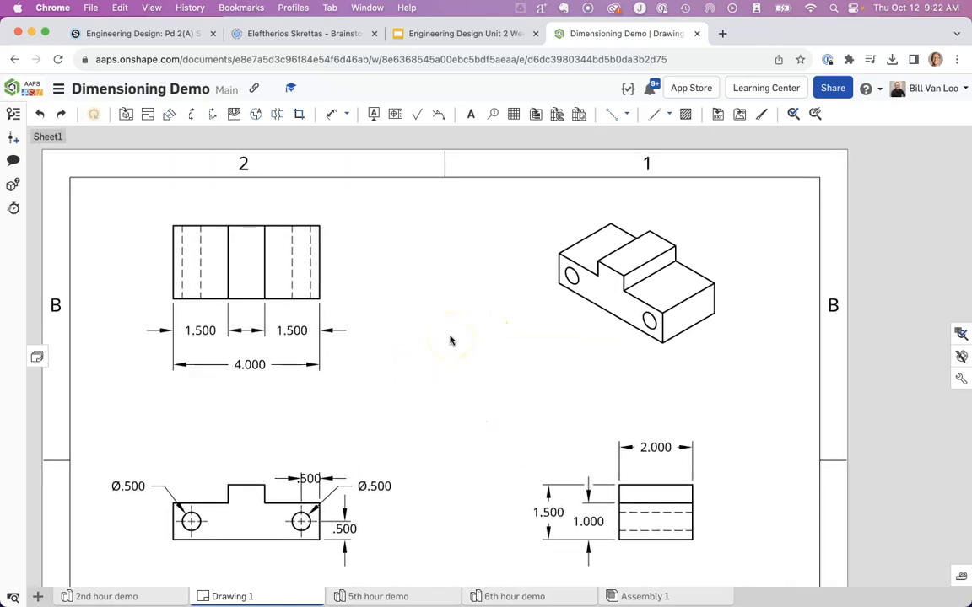